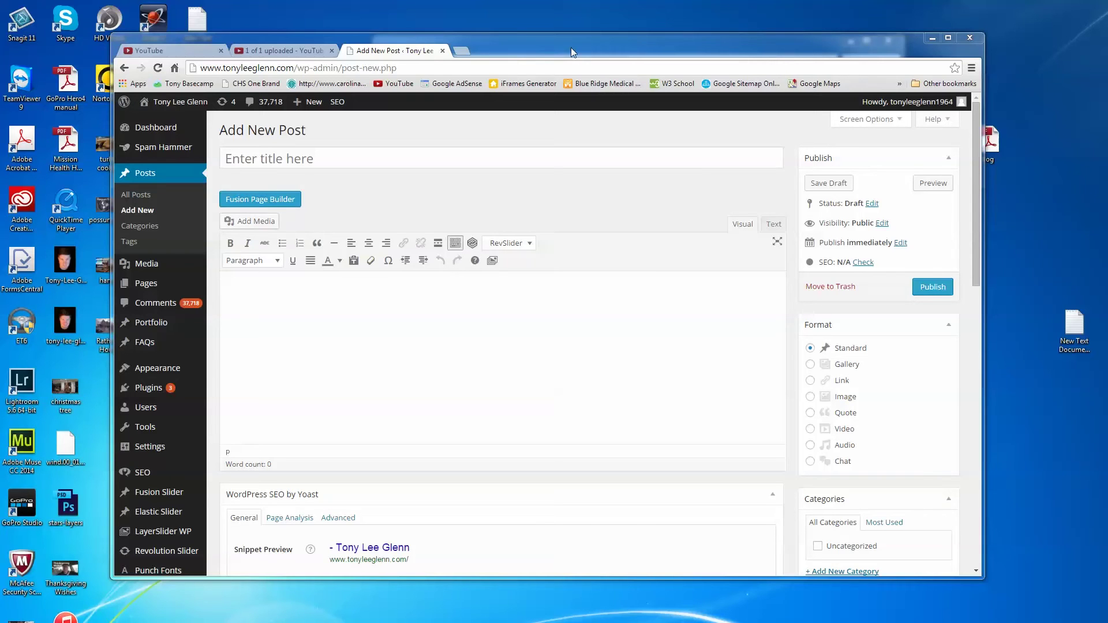
Enlarge the Add New Post browser window, then bring the Premiere Pro lessons window over it.
drag(573, 43, 523, 25)
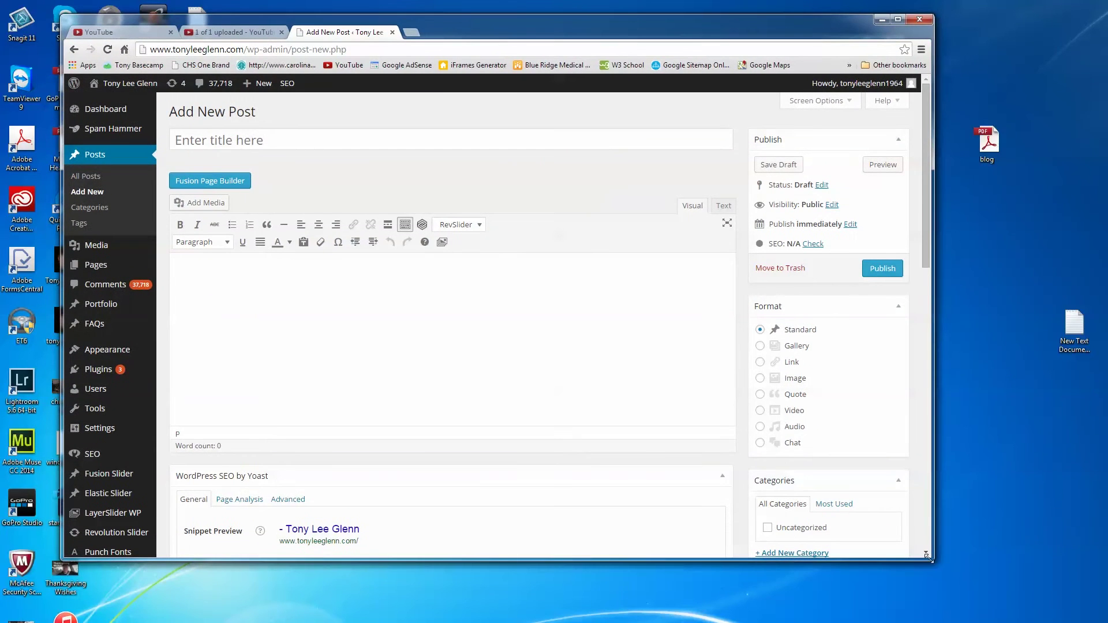
drag(927, 556, 1069, 603)
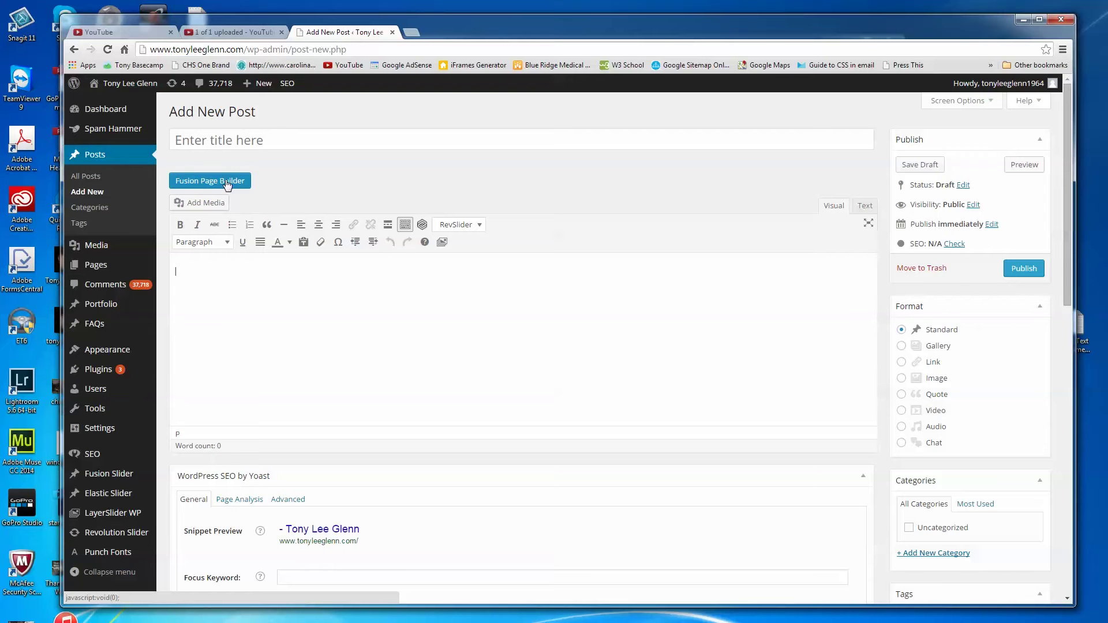
drag(456, 37, 446, 30)
drag(667, 600, 667, 606)
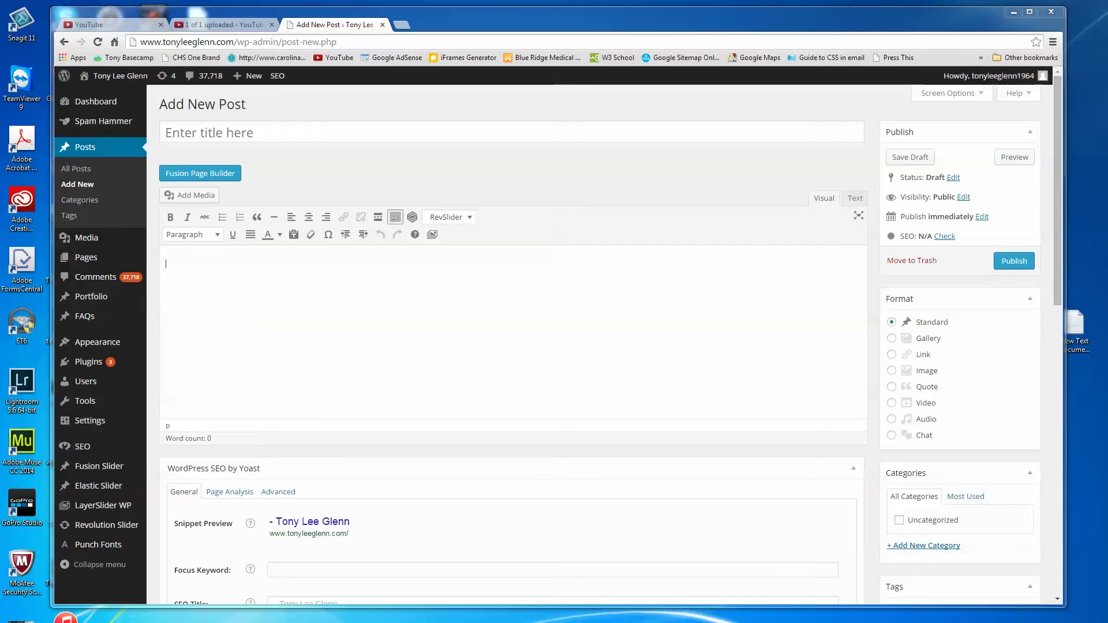
key(alt+Tab)
drag(837, 25, 794, 30)
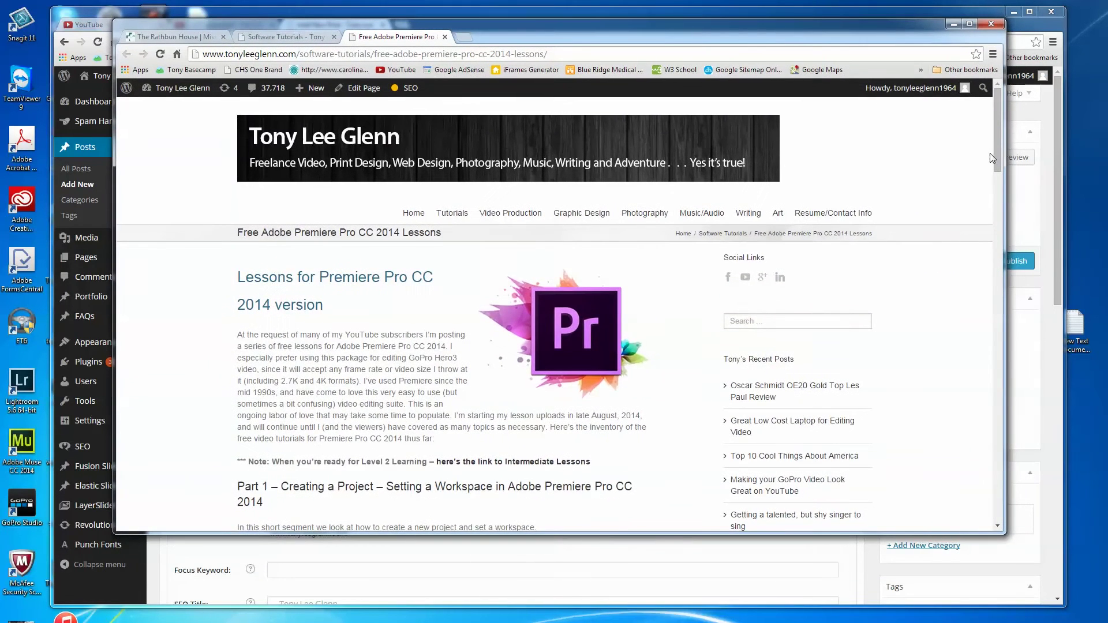
Scroll to the lesson videos and briefly play then pause the Part 1 video.
drag(989, 154, 990, 219)
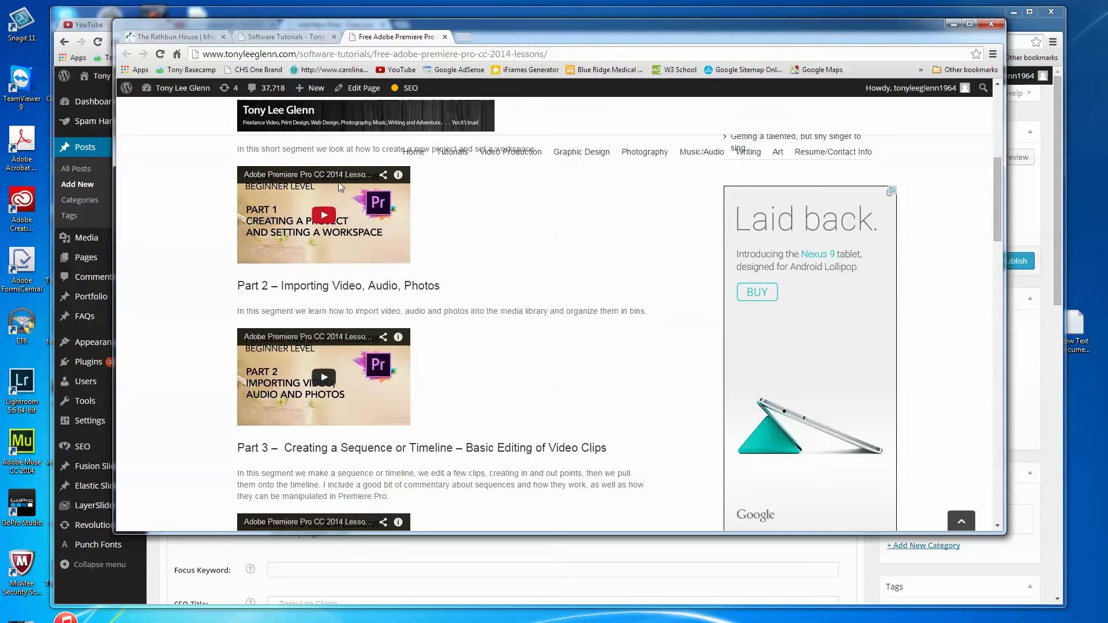
click(324, 216)
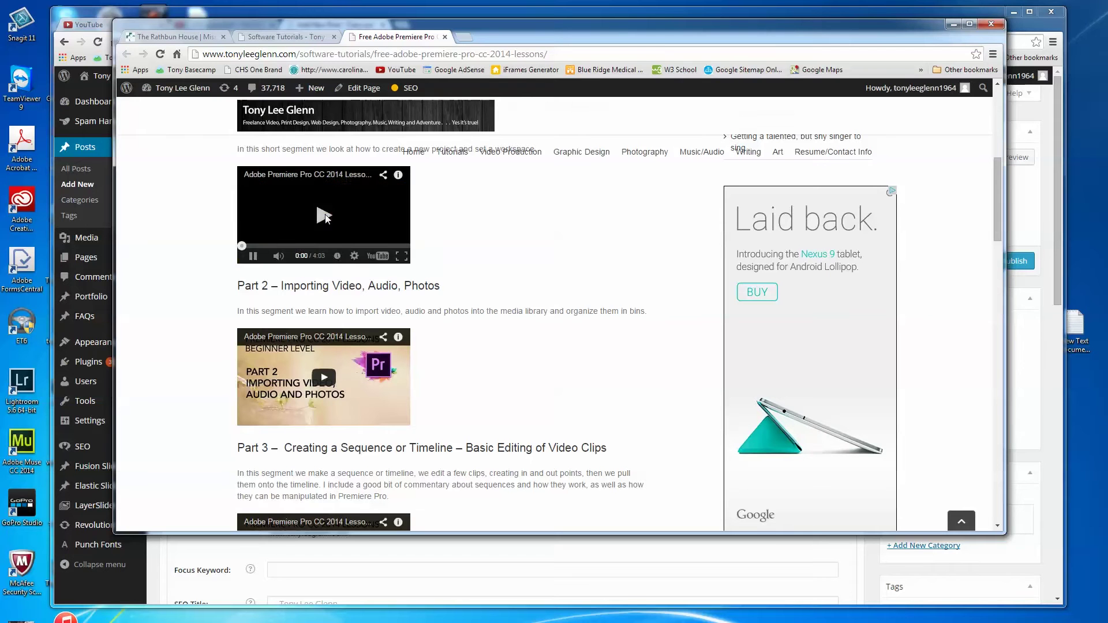
click(253, 256)
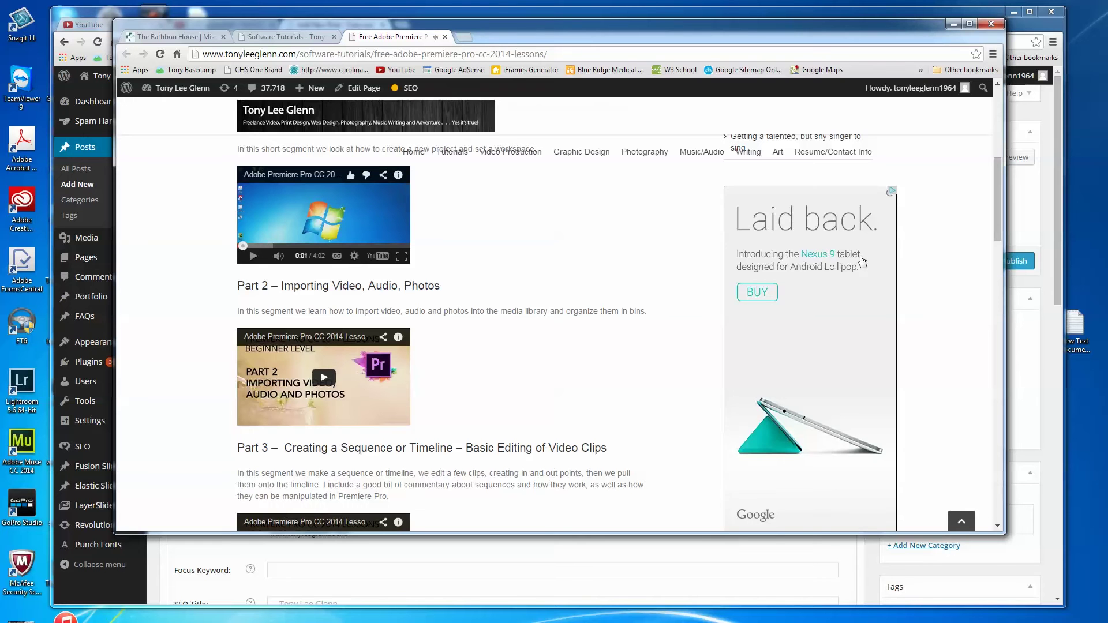
Narrow the lessons window to show the page reflowing, then move it off-screen.
drag(1005, 272, 361, 277)
drag(291, 31, 549, 67)
mouse_move(615, 178)
mouse_down()
mouse_move(606, 248)
mouse_move(610, 168)
mouse_move(609, 189)
mouse_up()
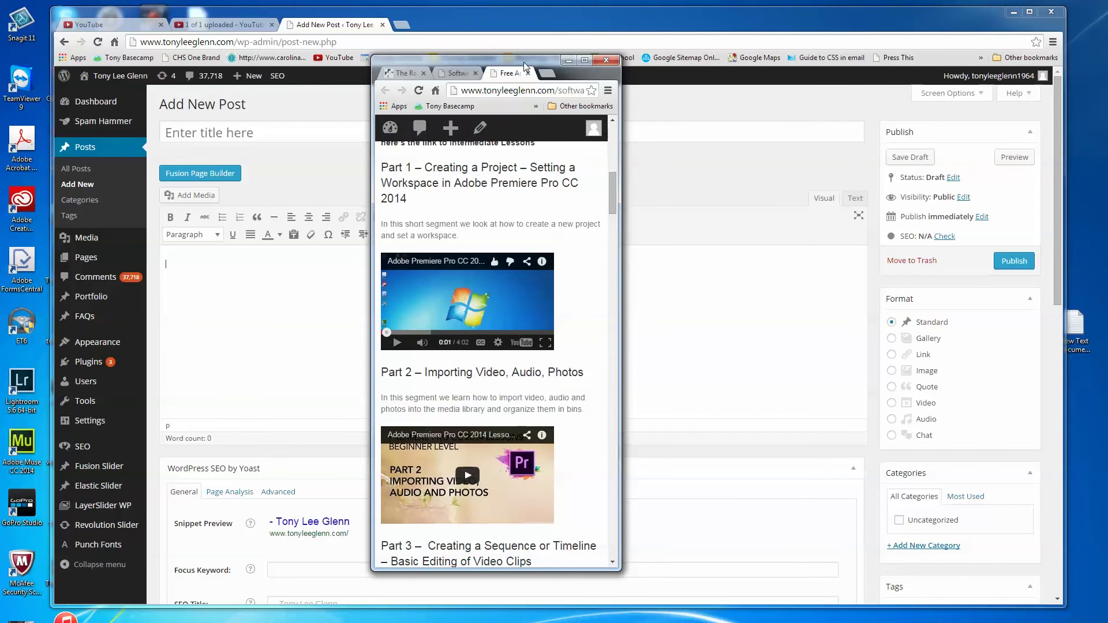
drag(526, 67, 1107, 173)
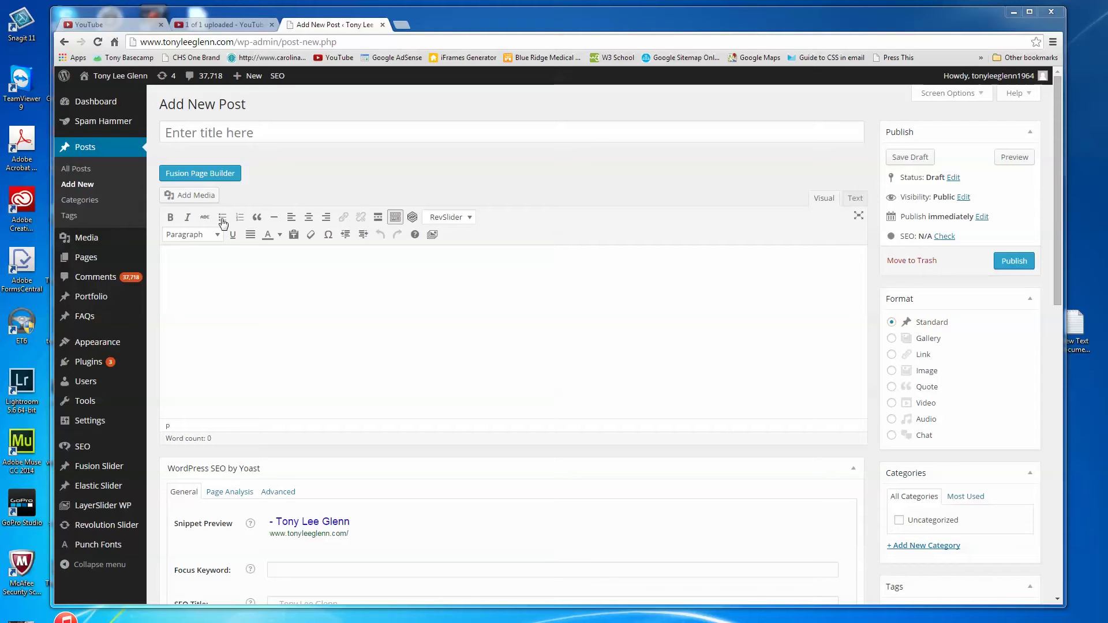
Open the published Rathbun House video's YouTube watch page and pause playback.
click(238, 25)
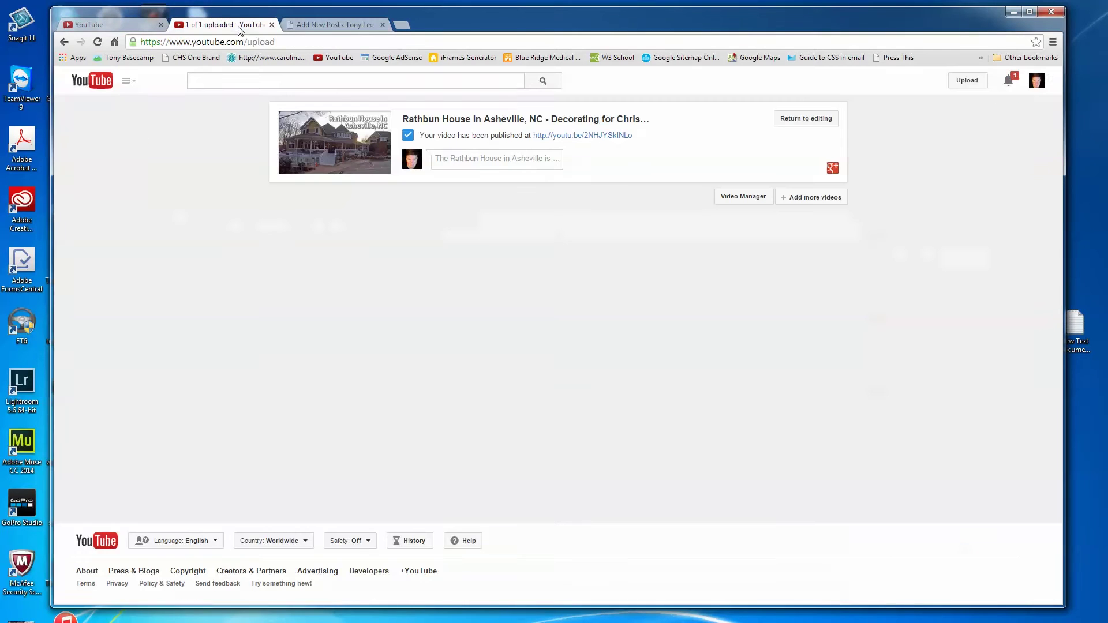
click(575, 139)
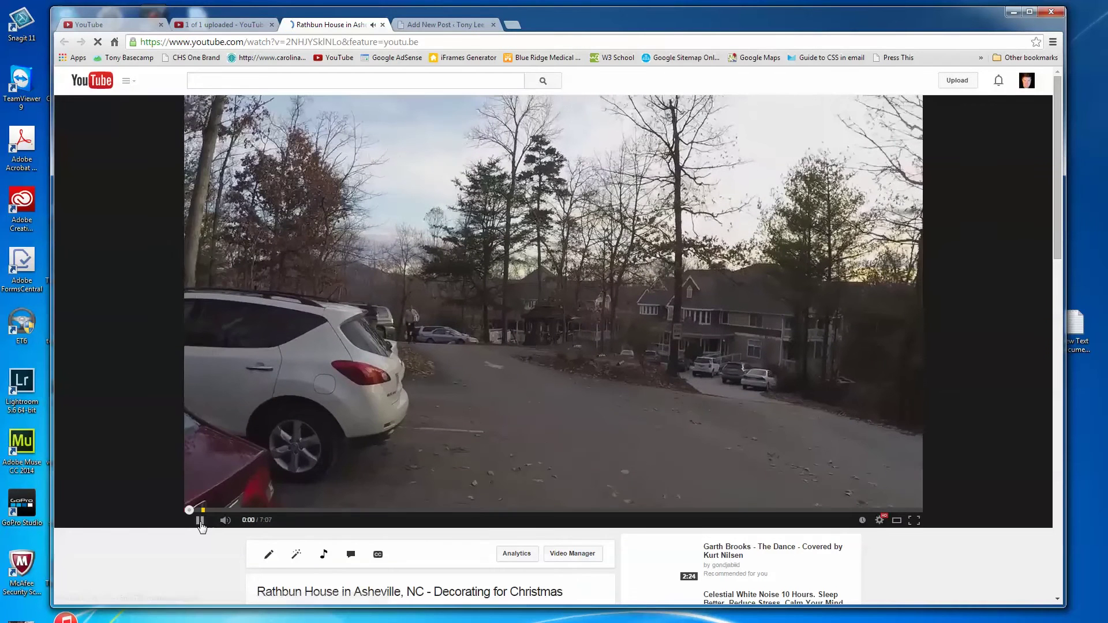
click(201, 521)
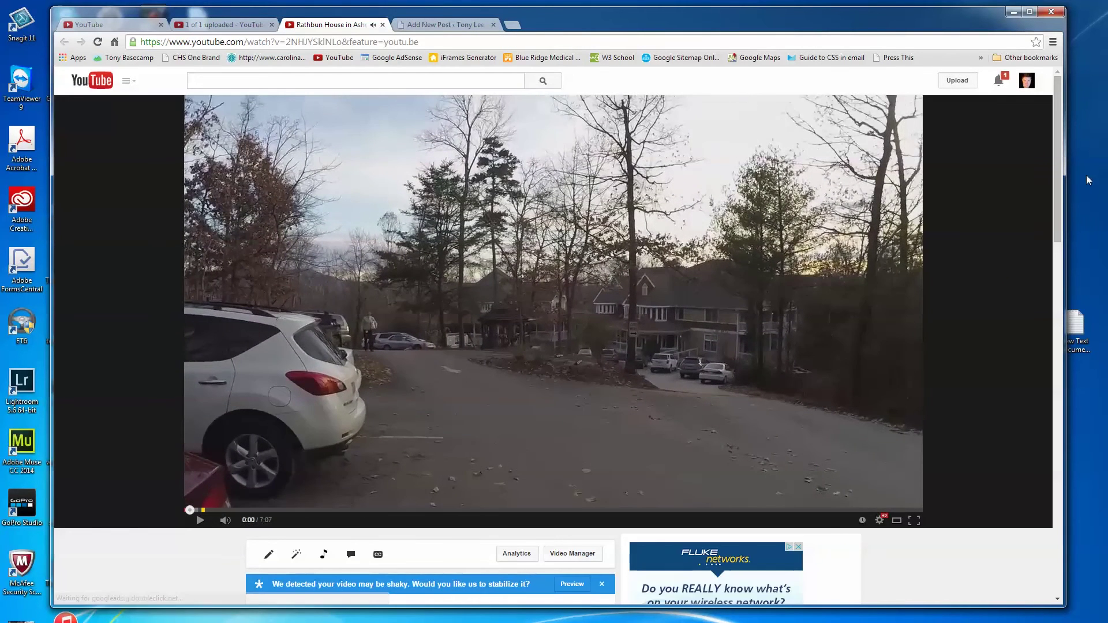
drag(1057, 199, 1040, 310)
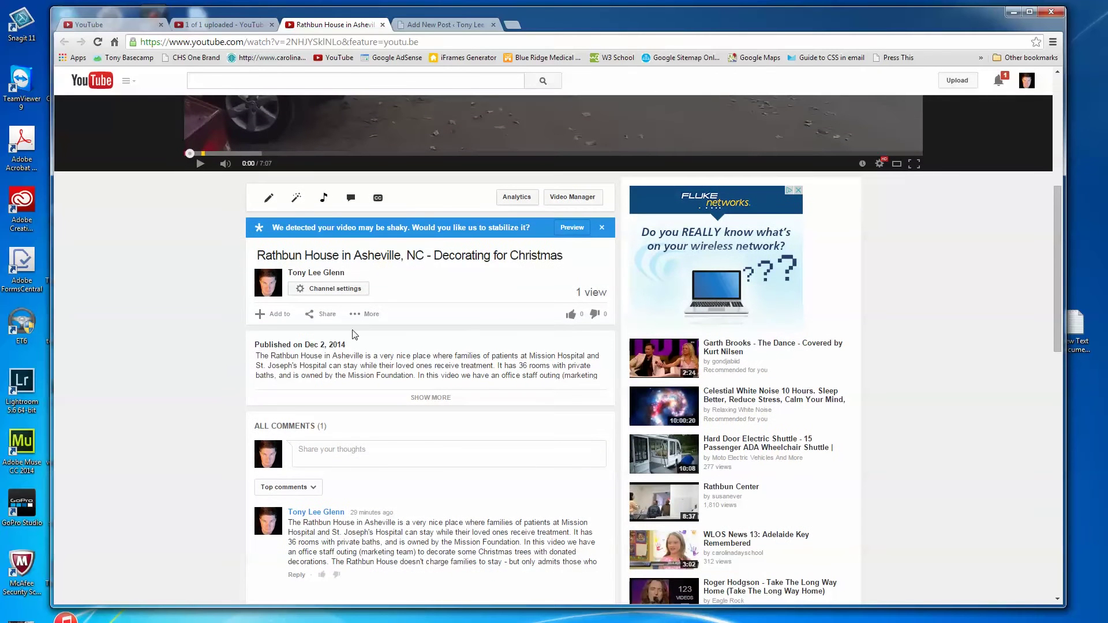
Select the video's full iframe embed code, then return to the Add New Post tab.
click(322, 314)
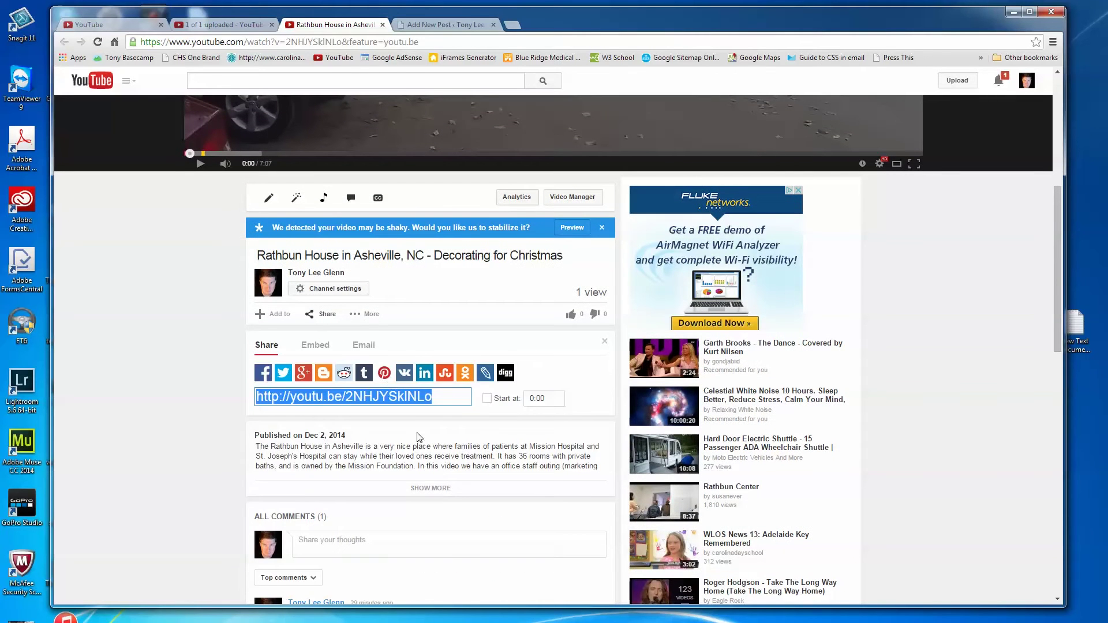
click(316, 346)
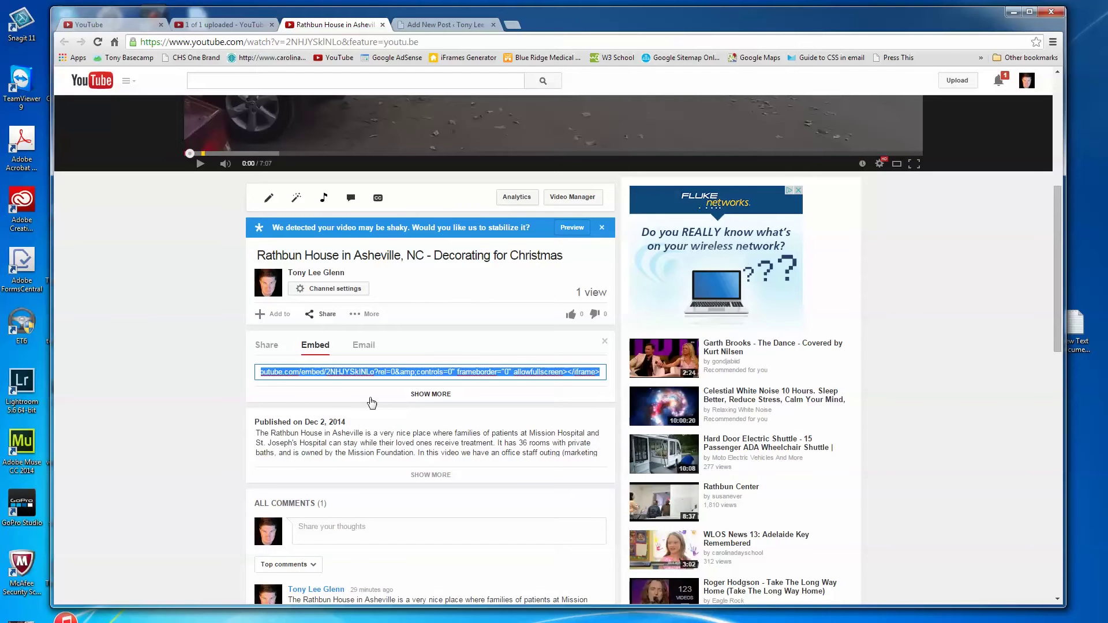
click(423, 393)
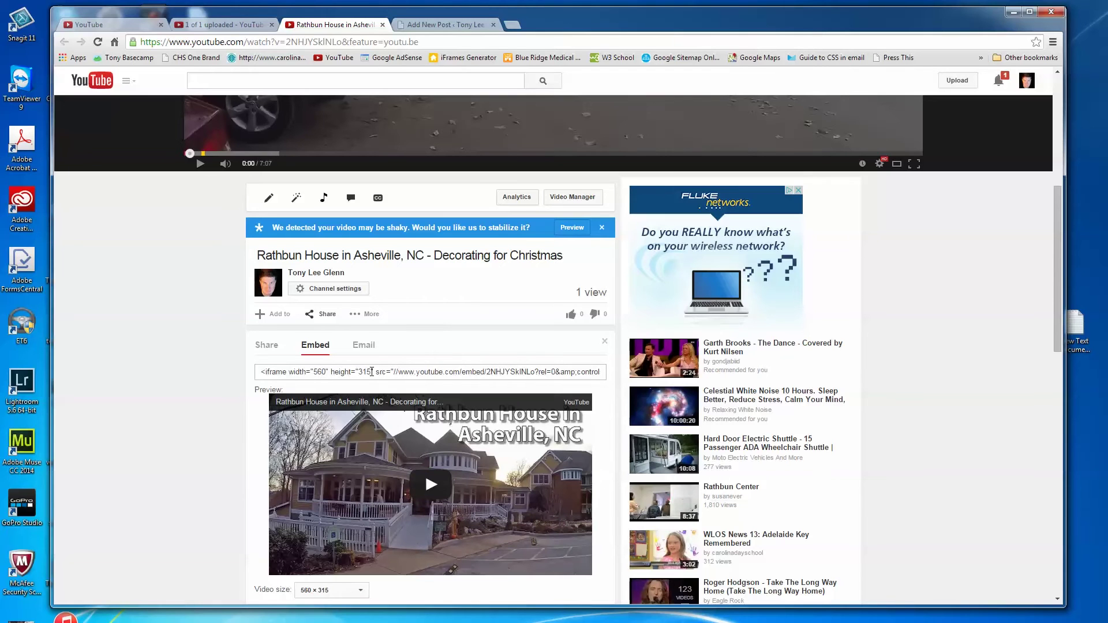
click(262, 373)
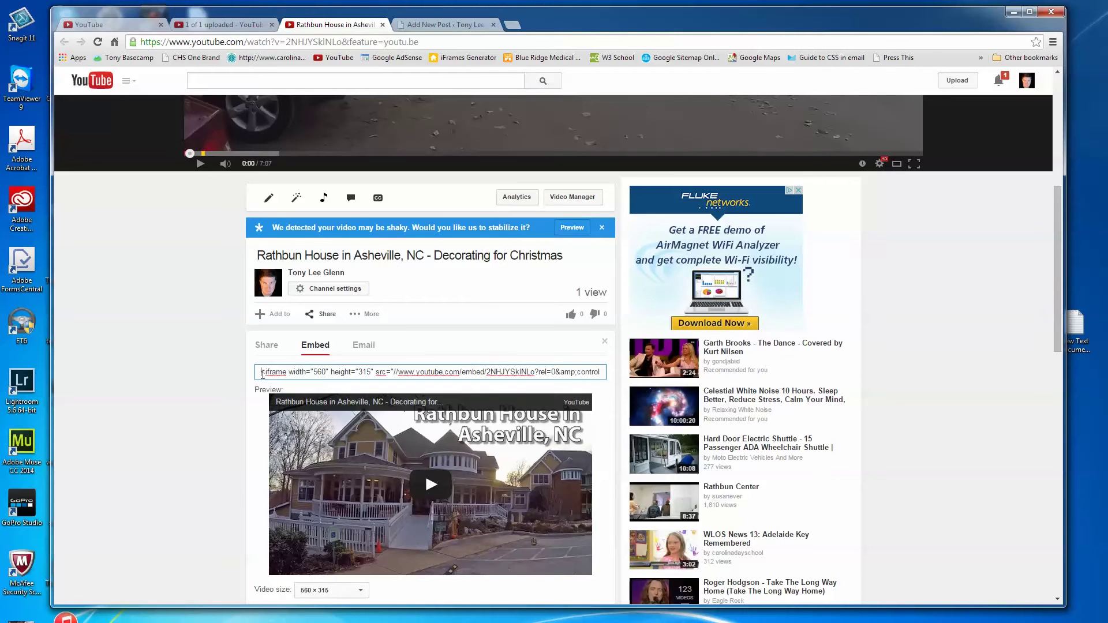
key(ctrl+a)
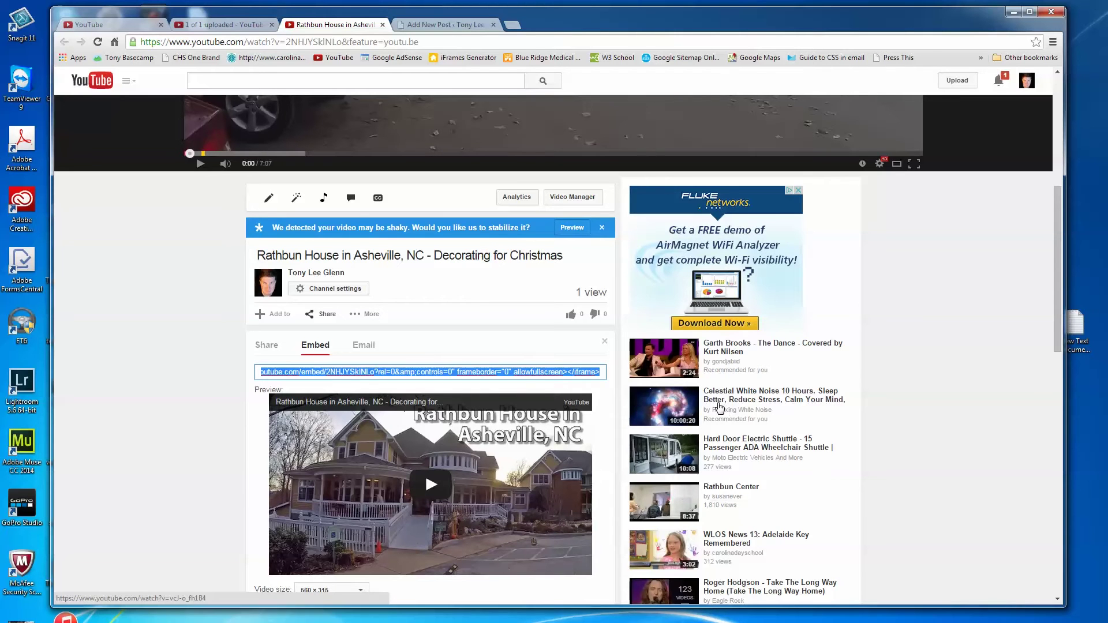
click(430, 26)
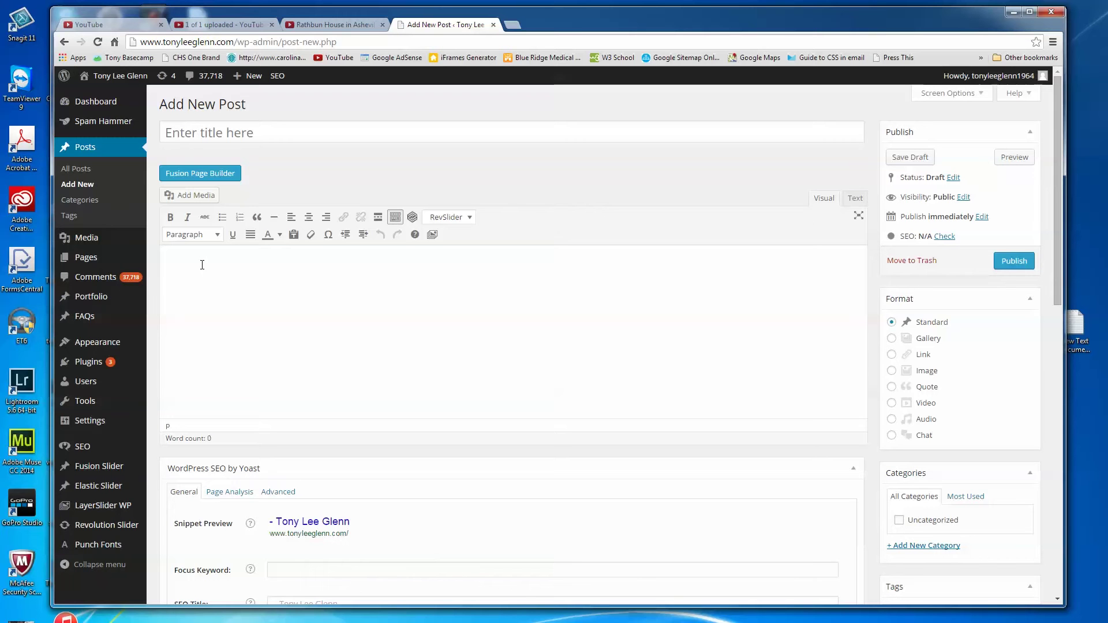
Type "Here's a visit to the Rathbun House" and paste the YouTube iframe in place of &nbsp; in Text view.
text(Her)
click(853, 199)
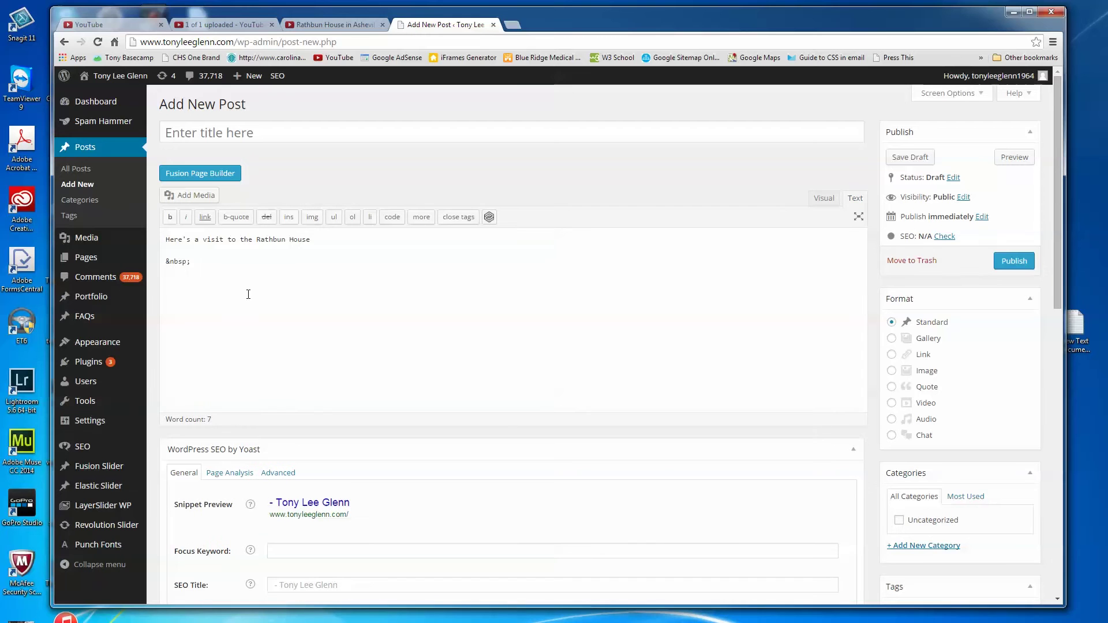
drag(206, 261, 155, 265)
text(<iframe width="560" height="315" src="//www.youtube.com/embed/2NHJYSklNLo?rel=0&amp;controls=0" frameborder="0" allowfullscreen></iframe>)
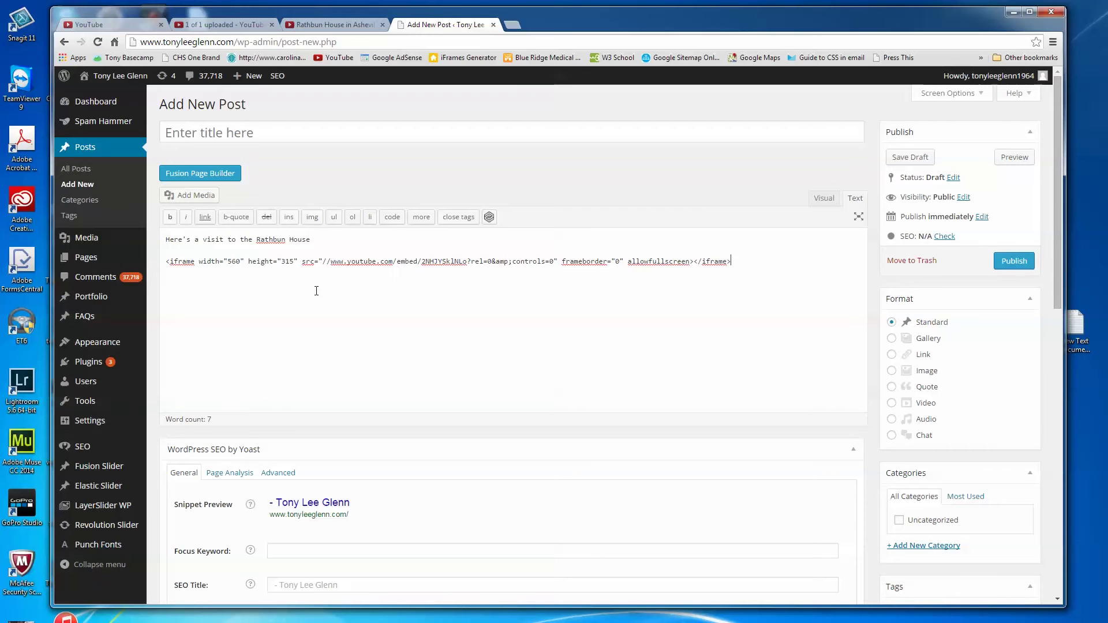
click(824, 198)
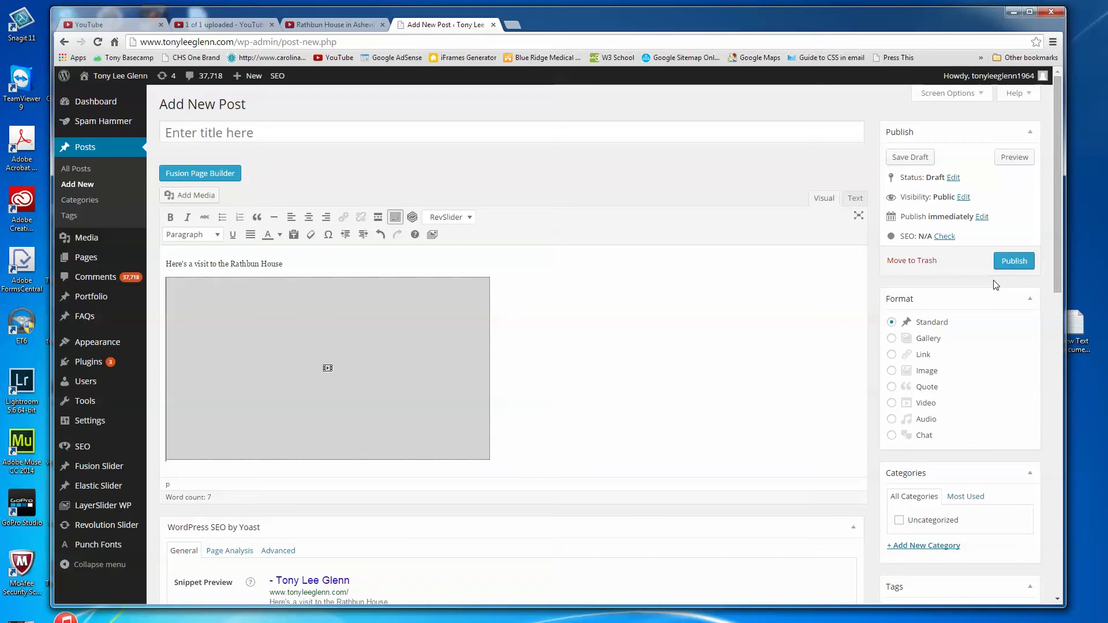
Publish and preview the post, narrowing then re-widening the window to check the mobile layout.
click(1014, 263)
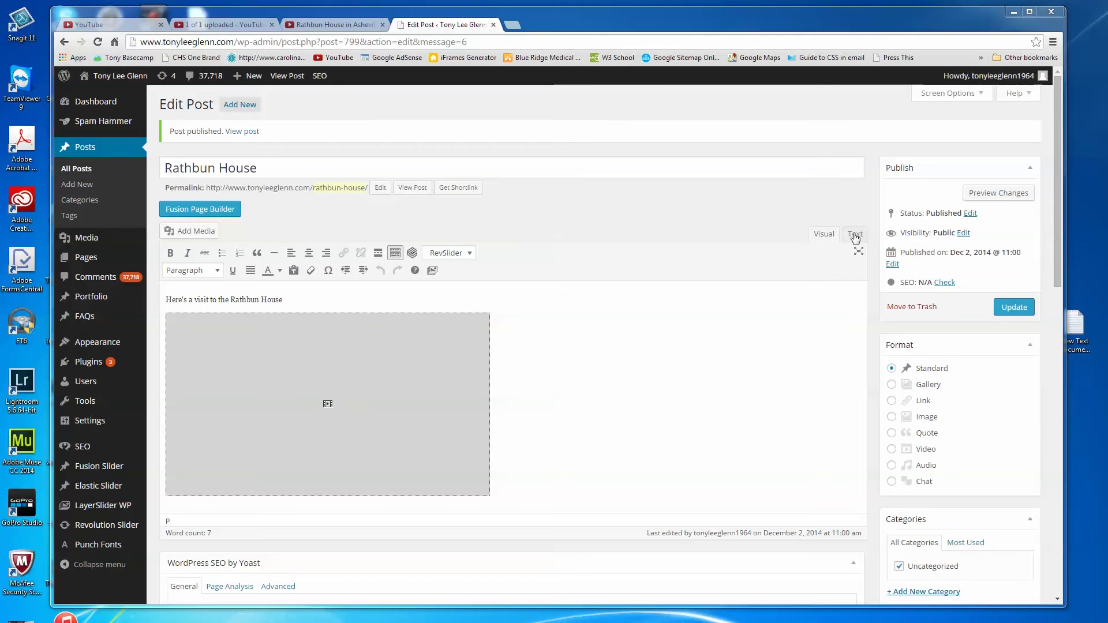
click(998, 197)
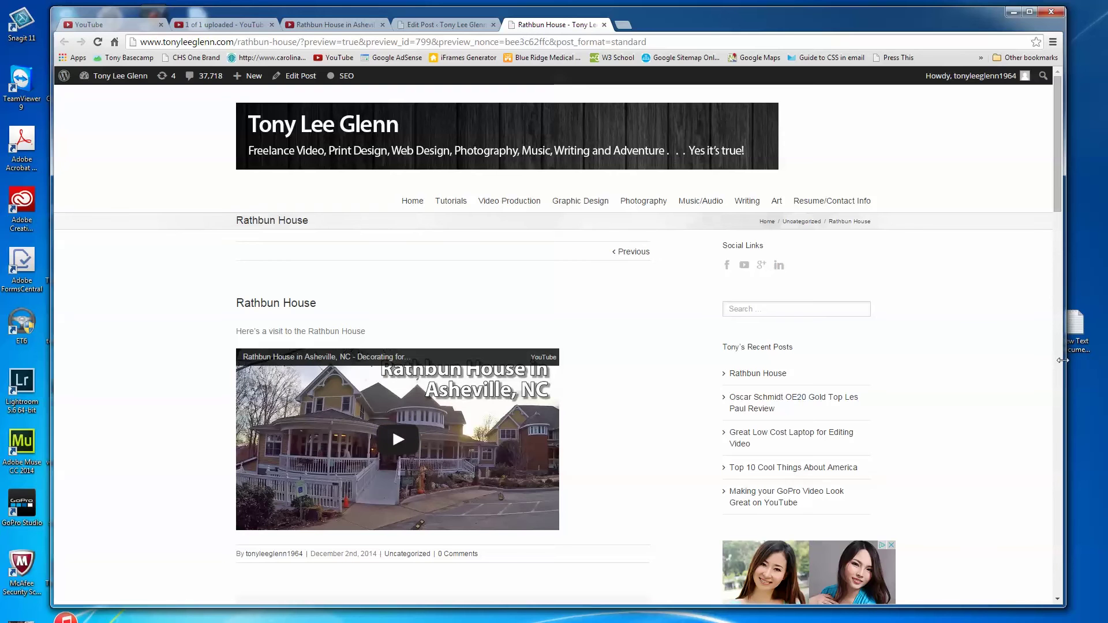
drag(1062, 361, 282, 318)
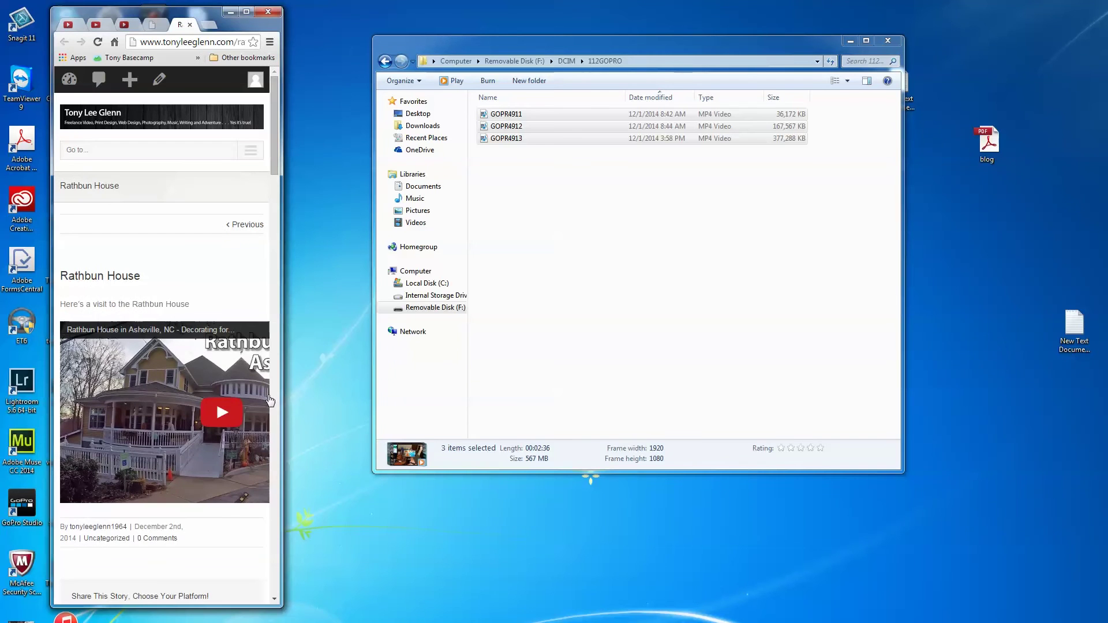
drag(282, 397, 744, 385)
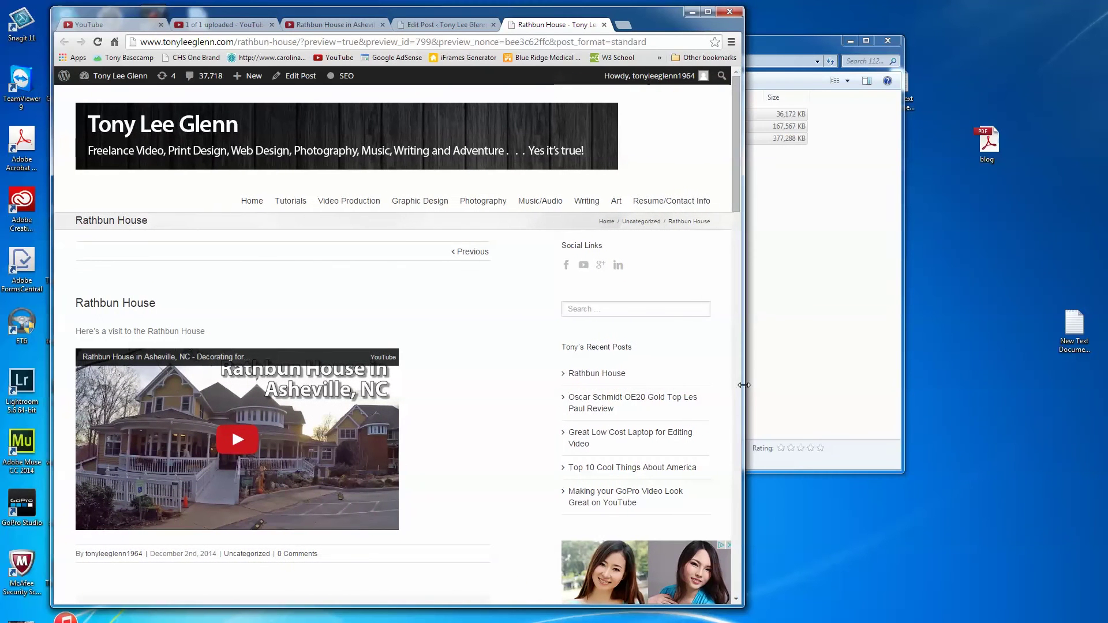
Delete the embedded video and intro line from the Rathbun House post, then enable Fusion Page Builder.
click(432, 23)
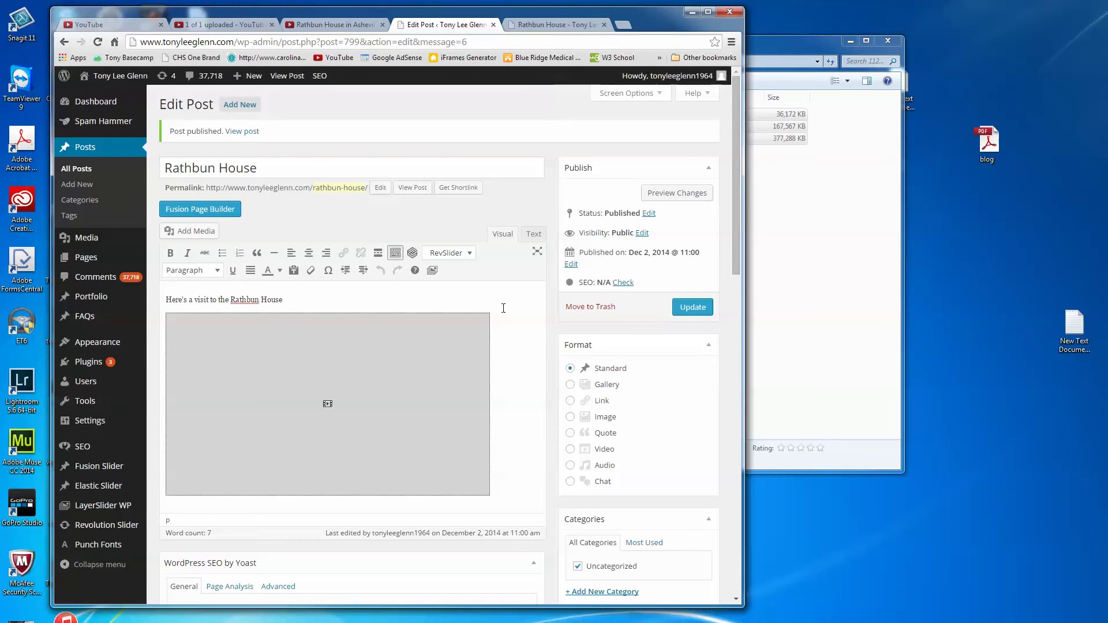
click(397, 316)
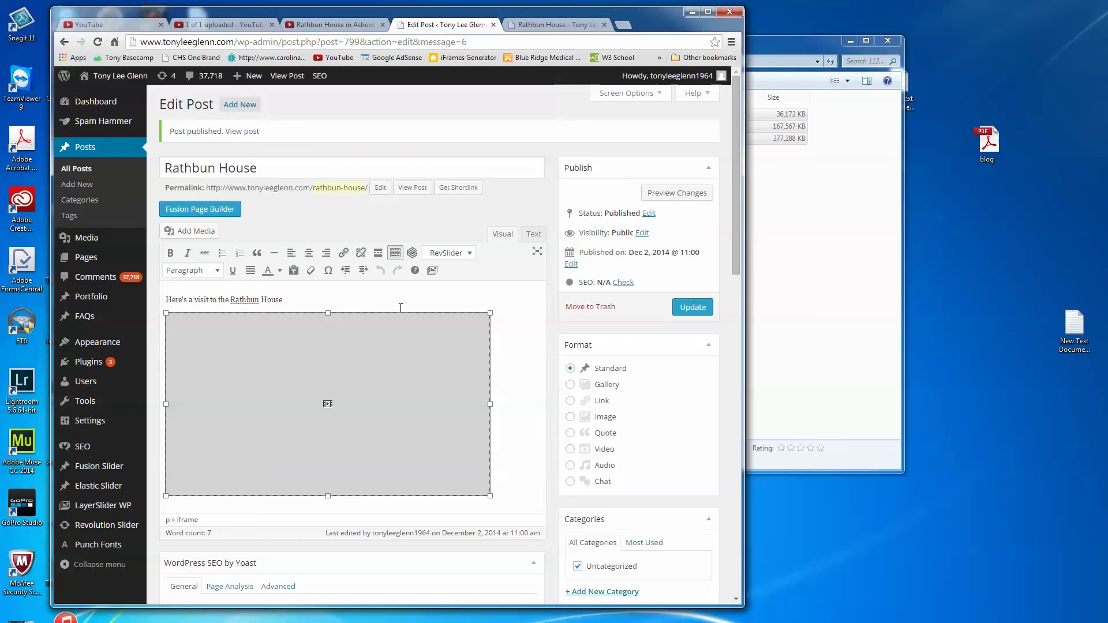
key(Delete)
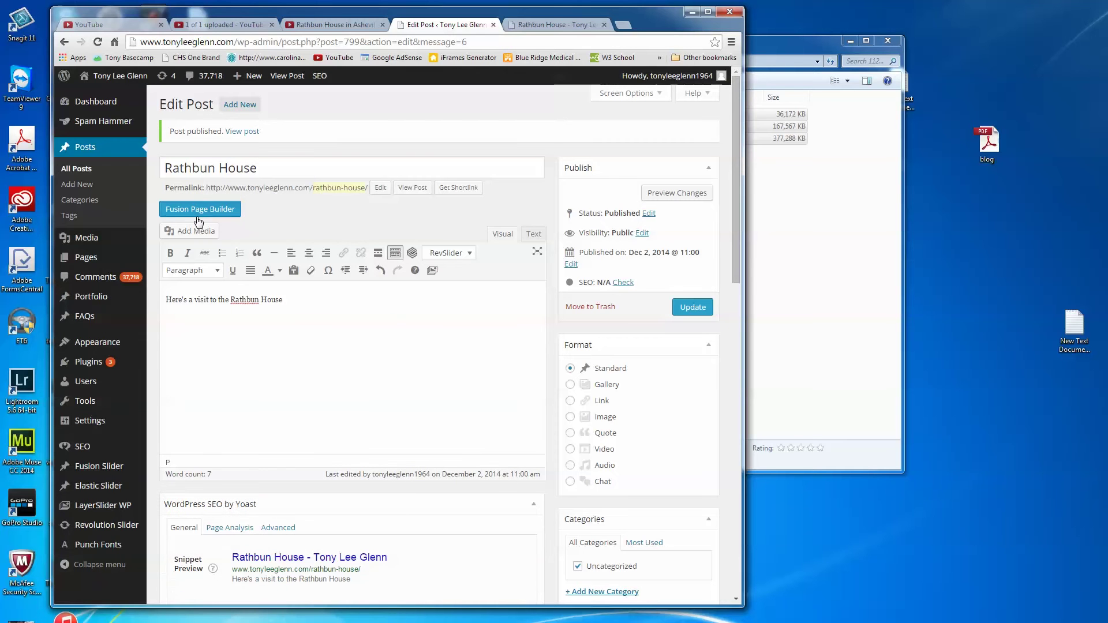
drag(306, 304, 141, 295)
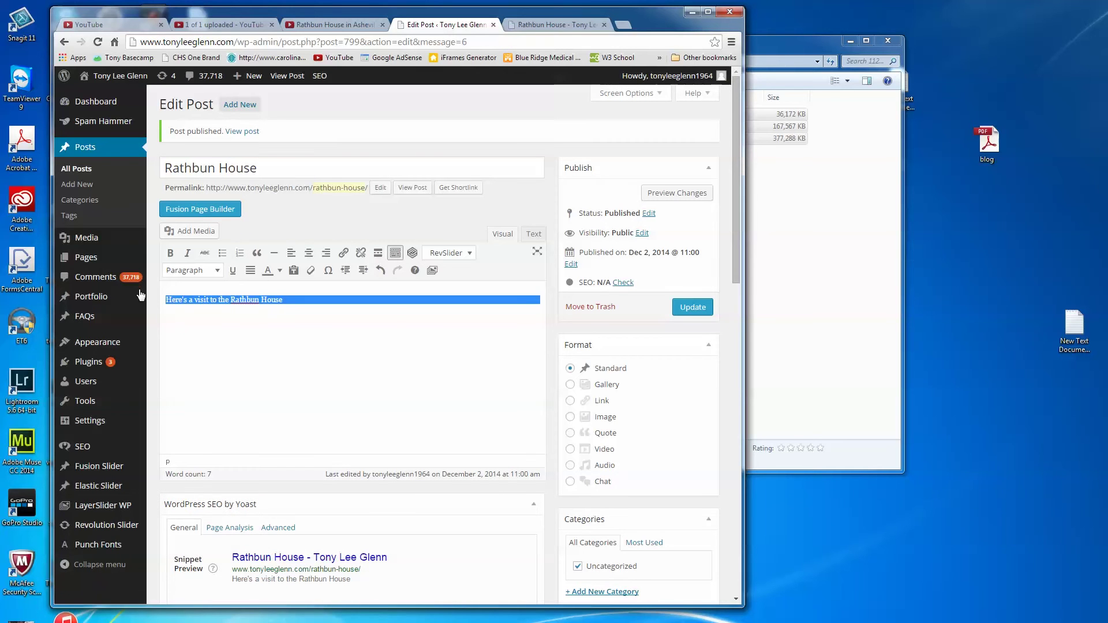
click(221, 209)
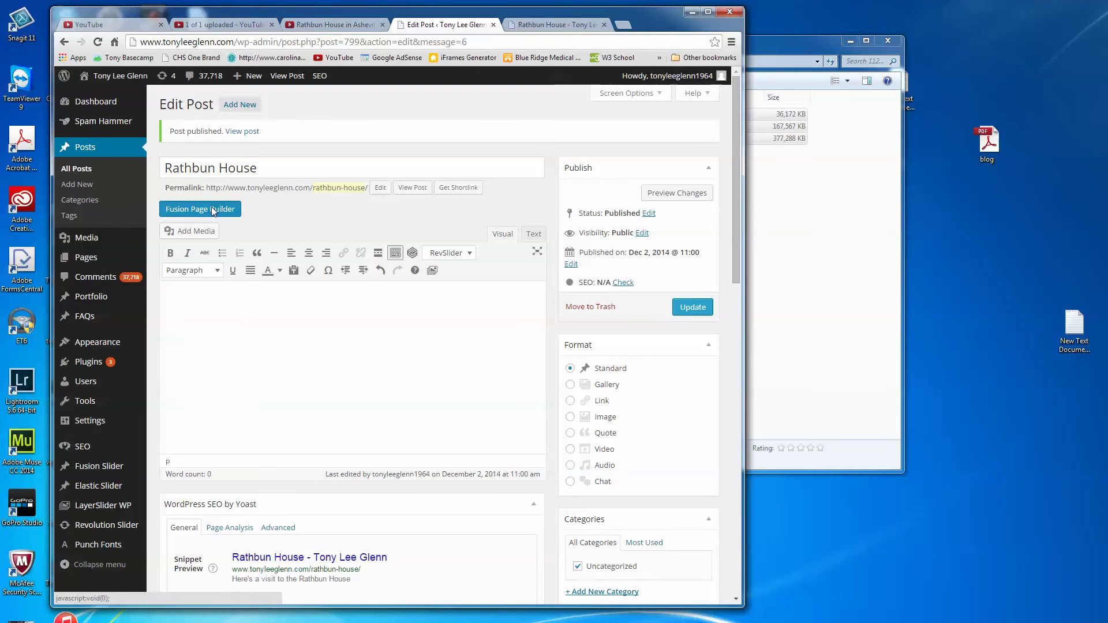
Widen the window and drag a Text Block from Builder Elements into the layout.
drag(744, 403, 875, 404)
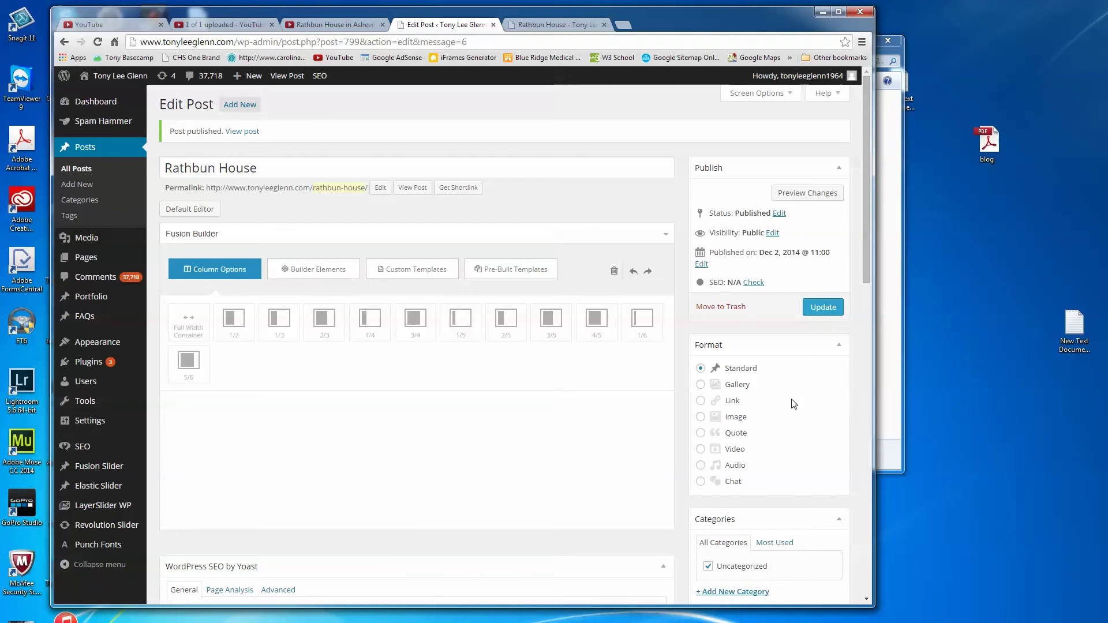
click(326, 275)
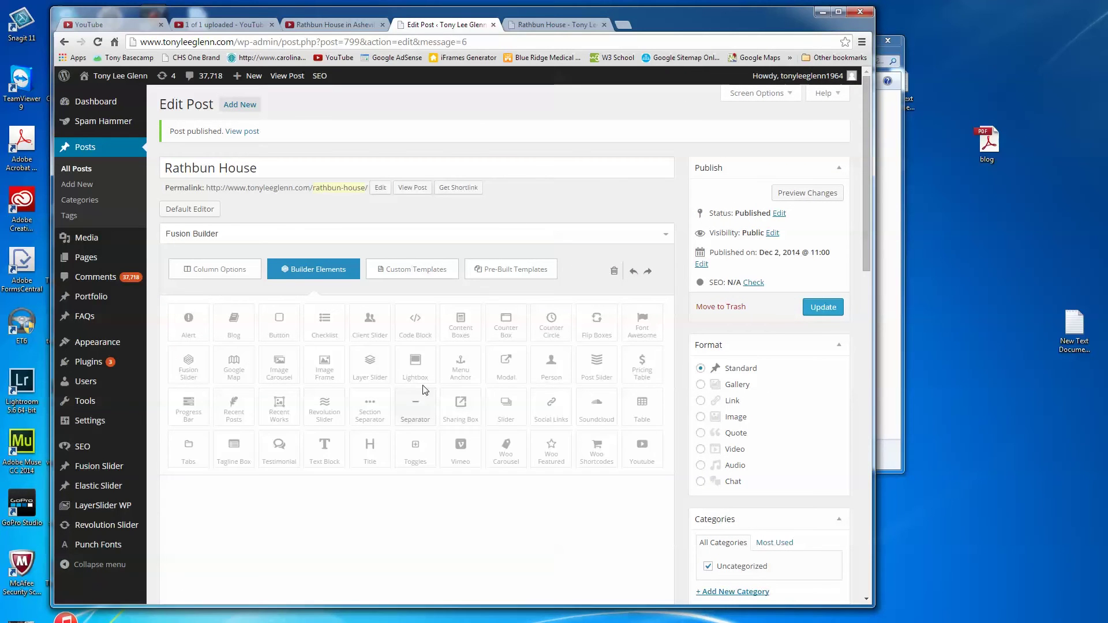
drag(866, 205, 874, 237)
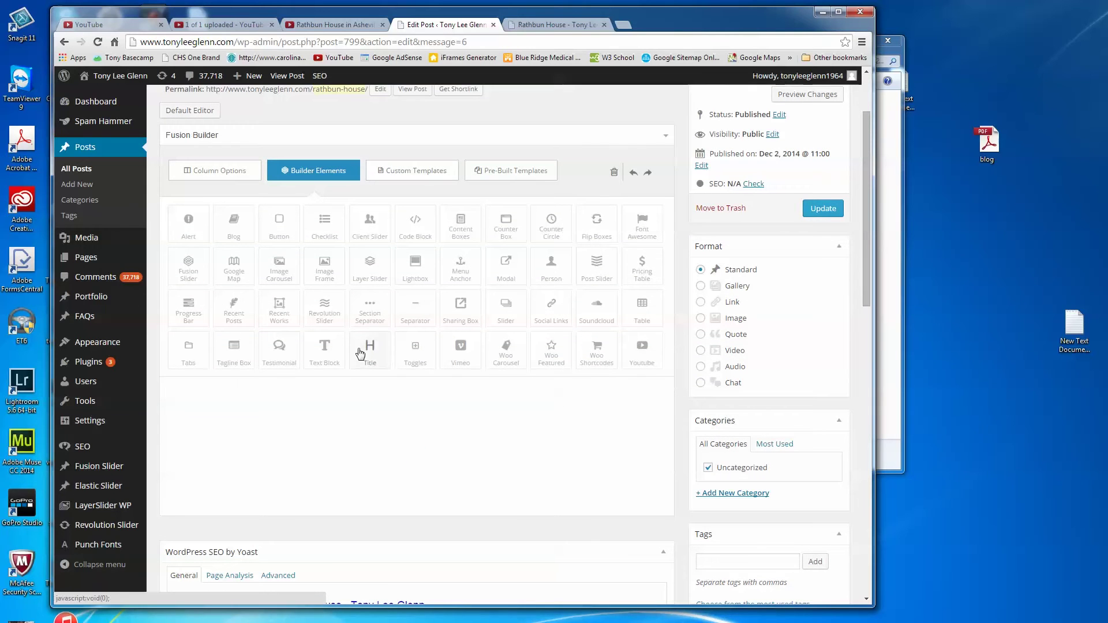
drag(323, 350, 297, 409)
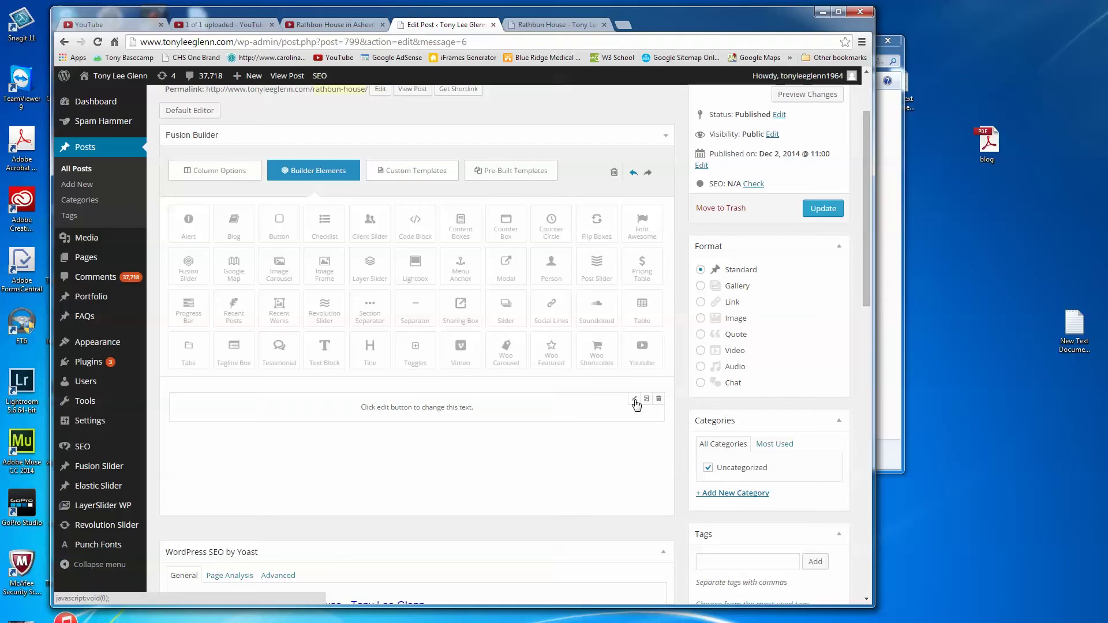
Replace the Text Block placeholder with "Here's a visit to the Rathbun House" and save it.
click(635, 403)
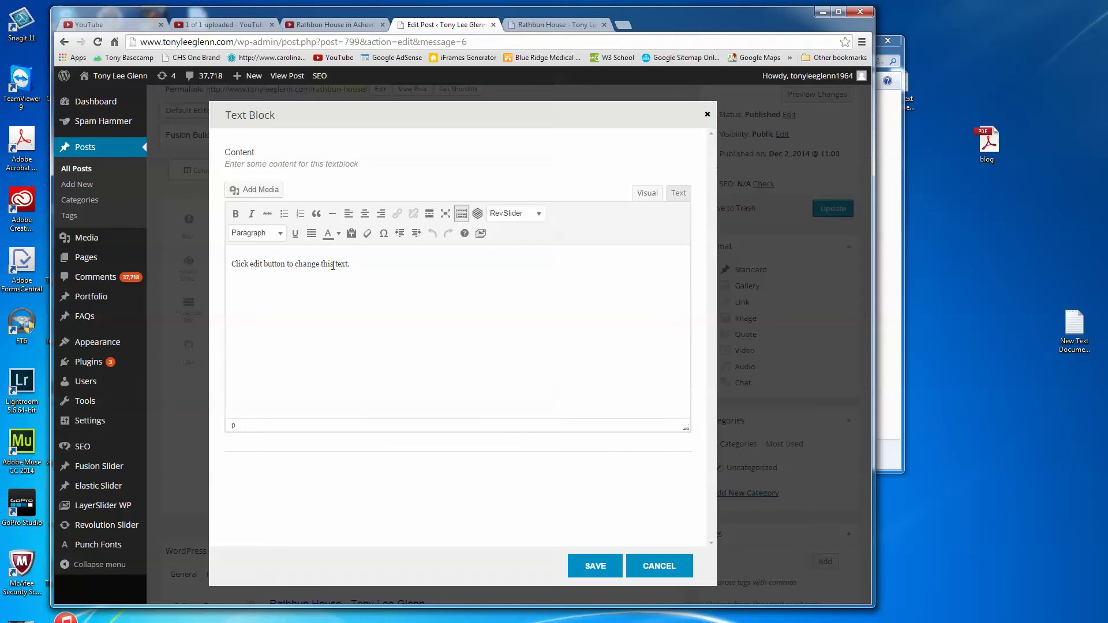
drag(375, 266, 178, 259)
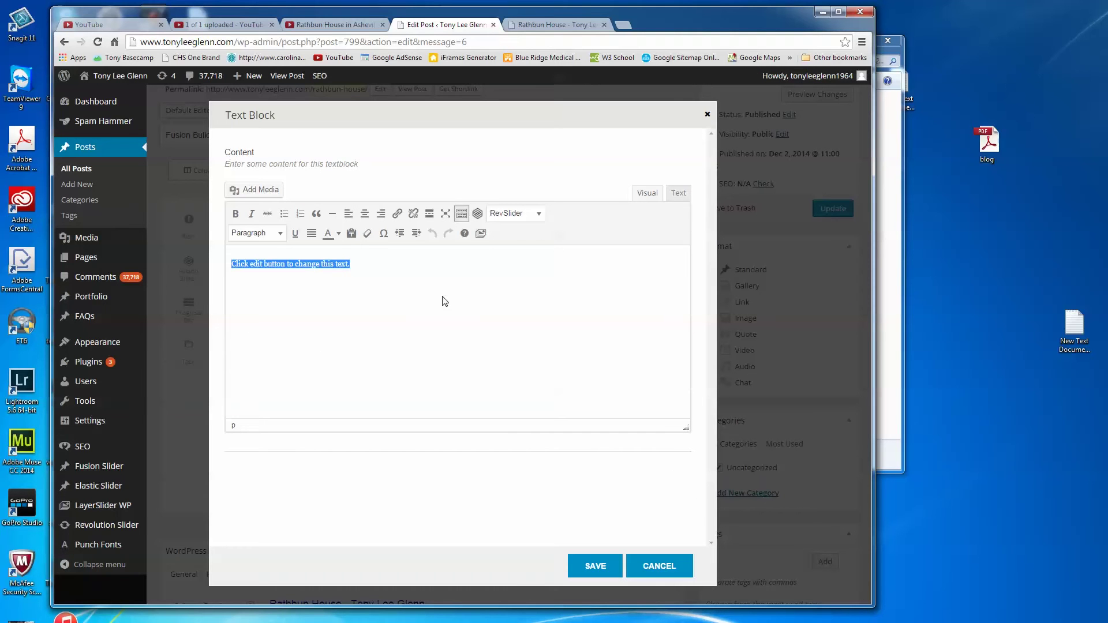
text(Her)
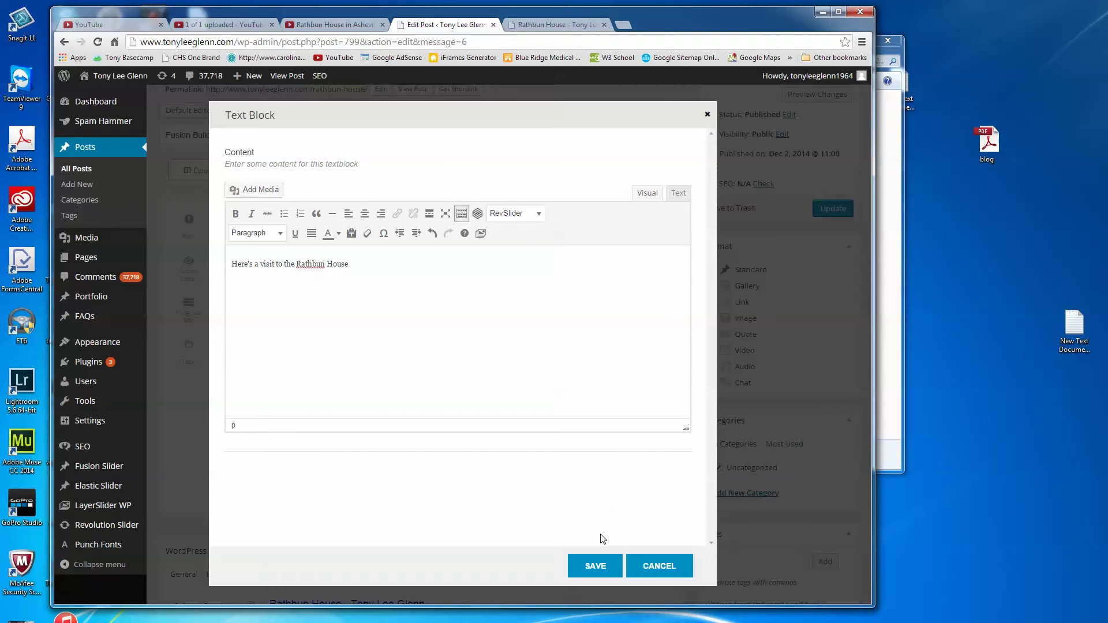
click(598, 566)
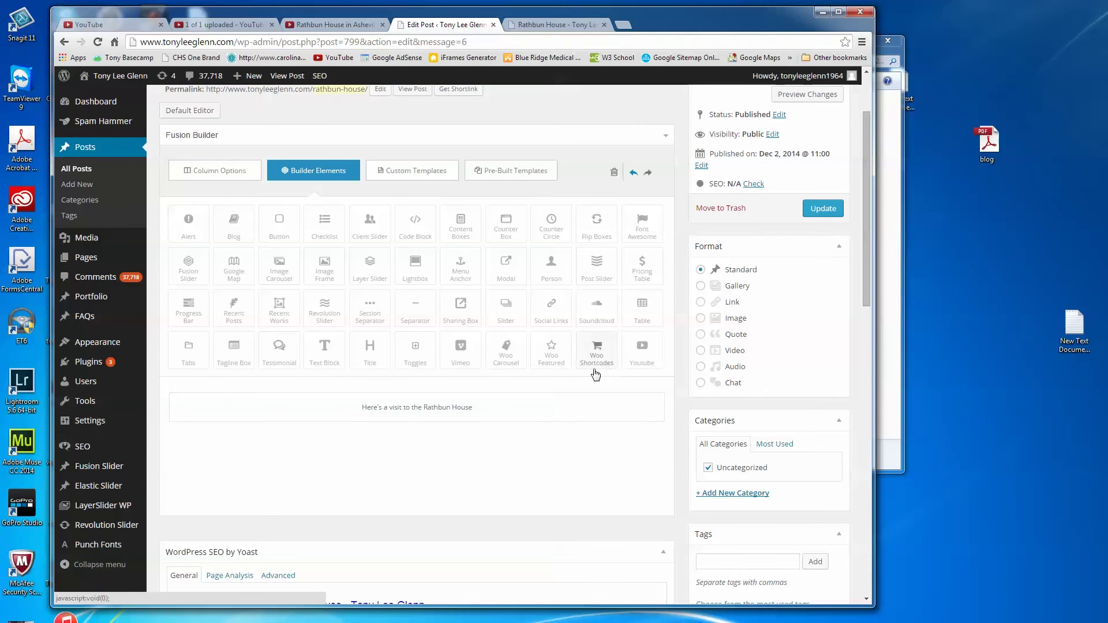
Drop a Youtube element below the text block, open its settings, and go to the YouTube video.
drag(643, 349, 437, 442)
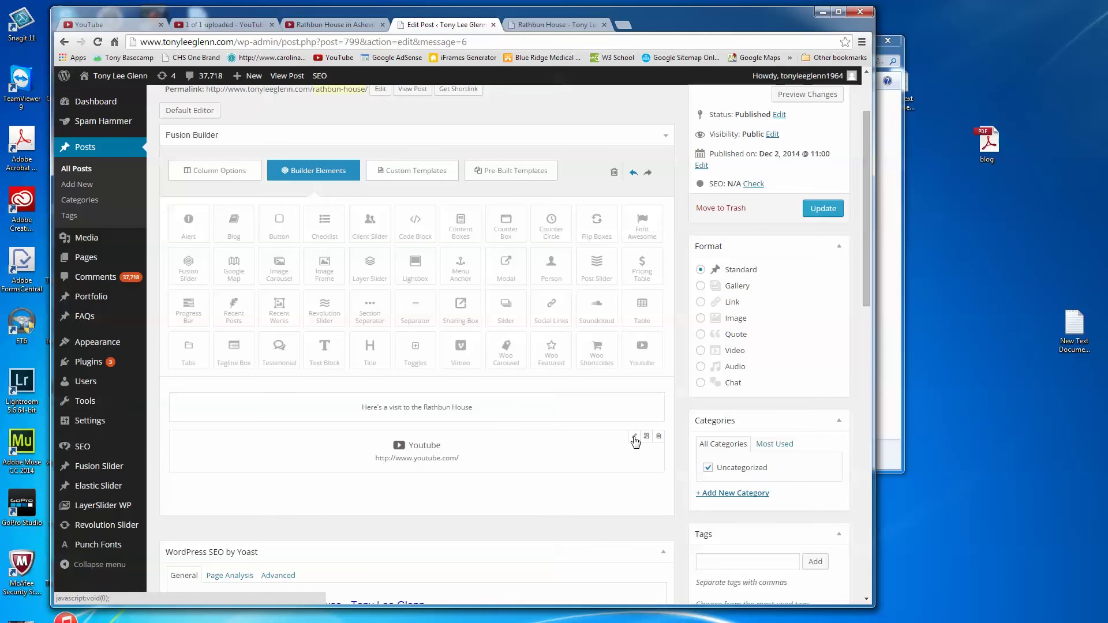
click(635, 440)
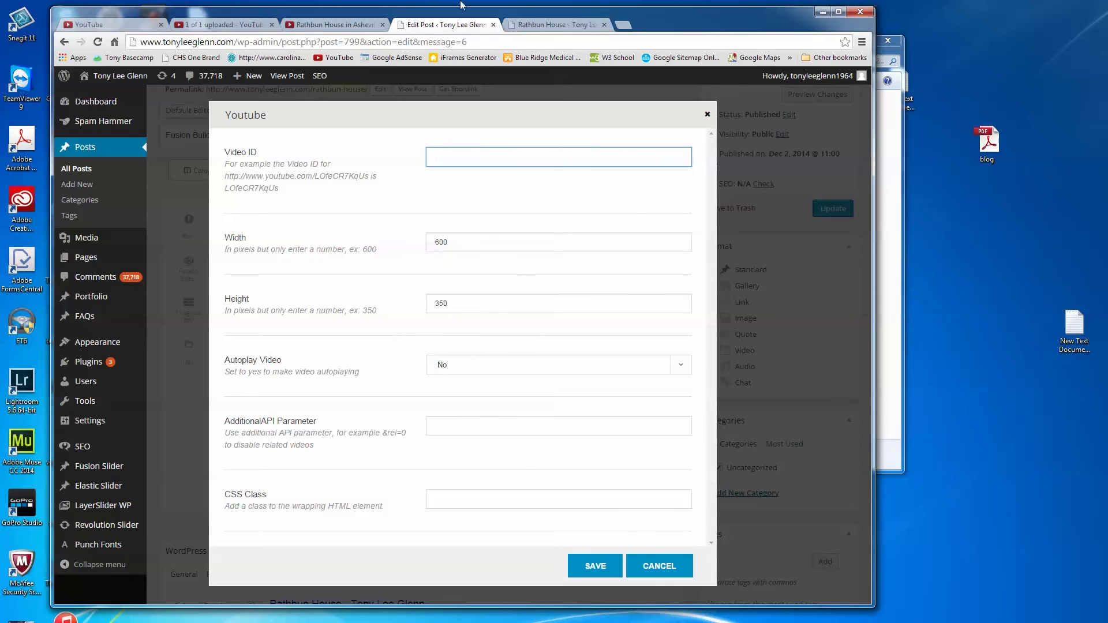
click(355, 25)
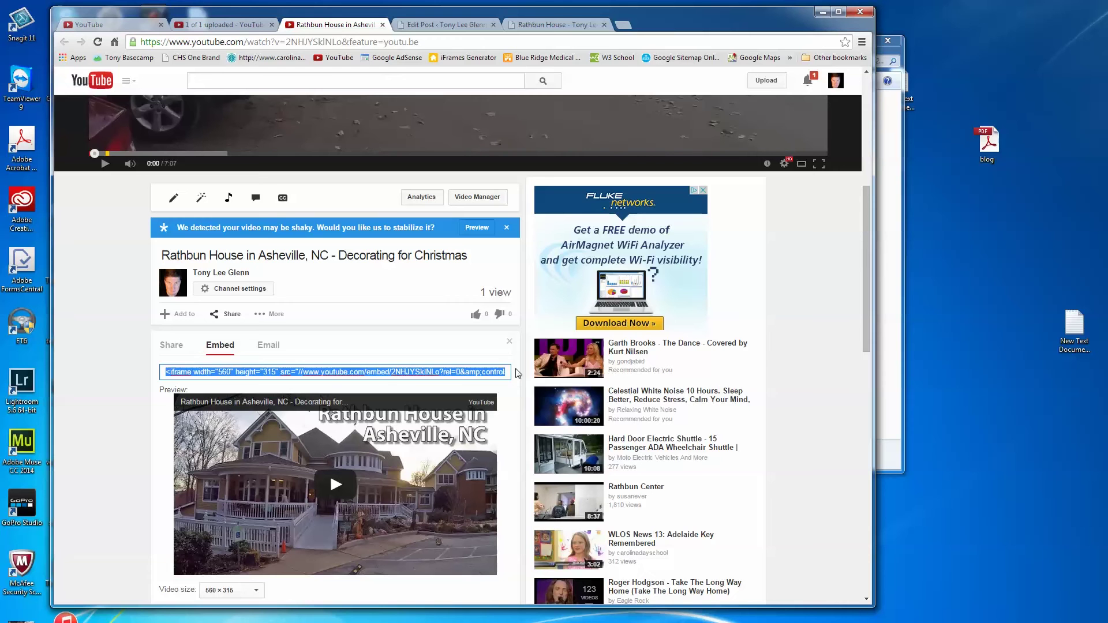
Show the Rathbun House video's youtu.be short share link and select it.
click(106, 401)
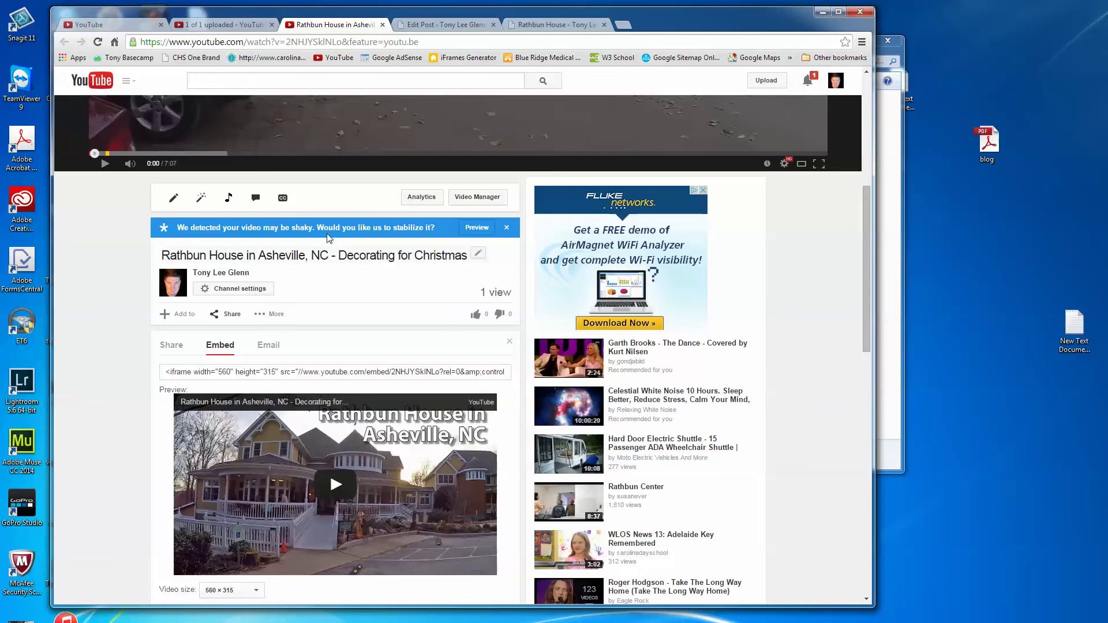
drag(866, 313, 859, 198)
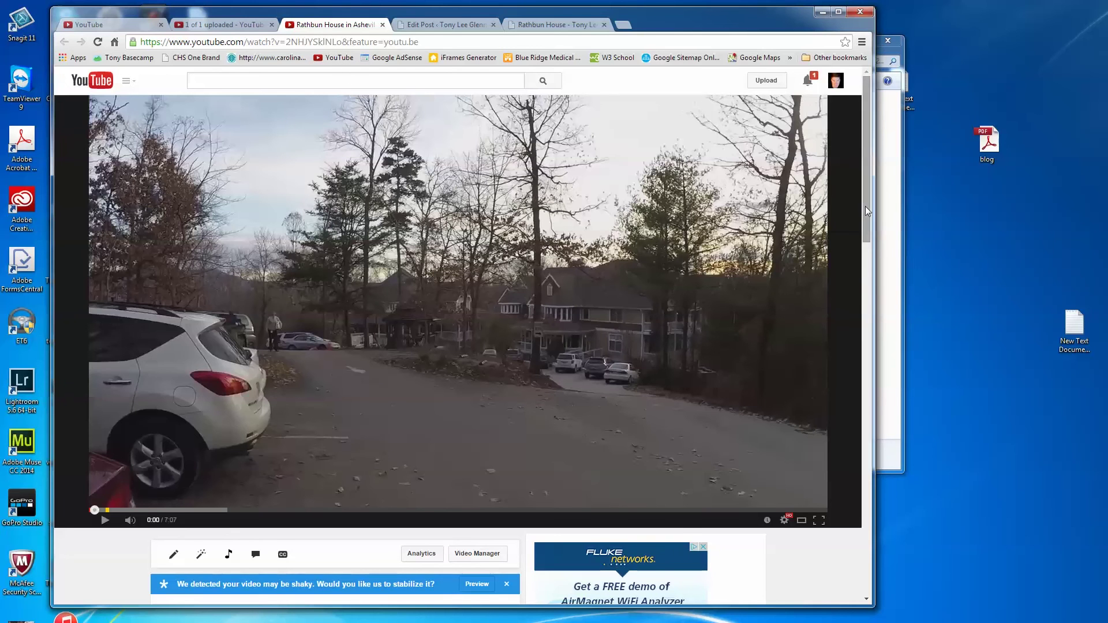
drag(865, 206, 859, 342)
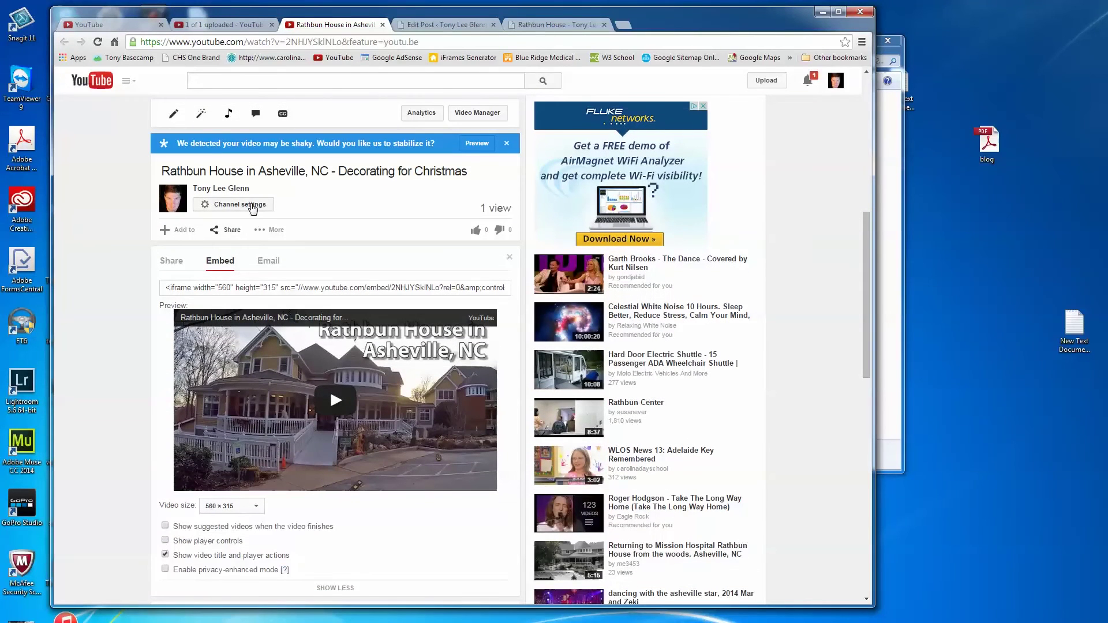
click(172, 260)
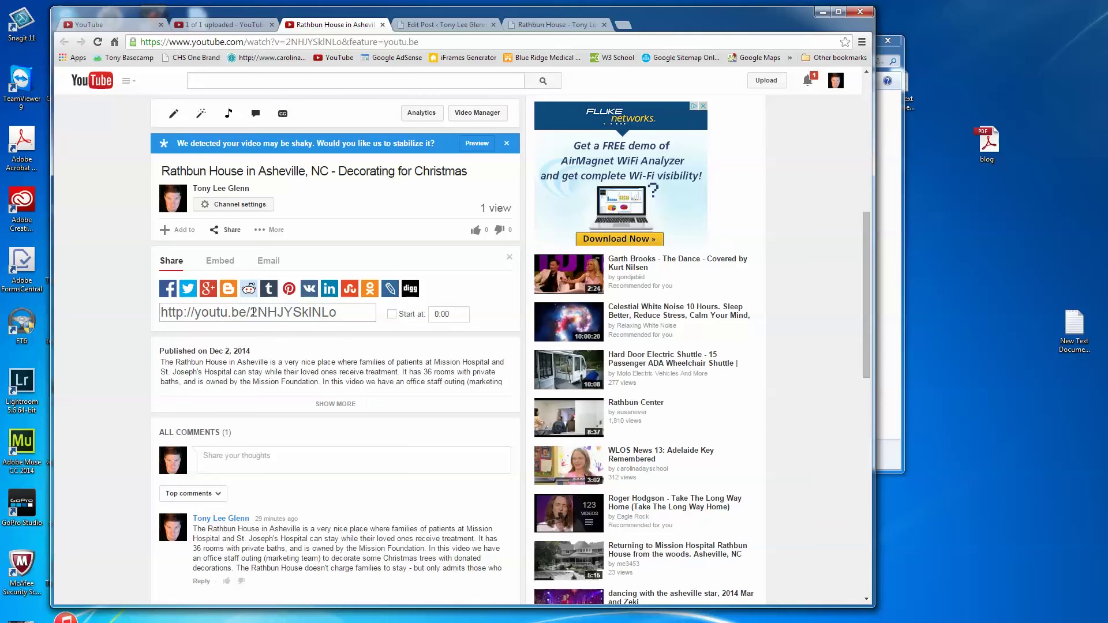
drag(253, 312, 337, 316)
key(ctrl+c)
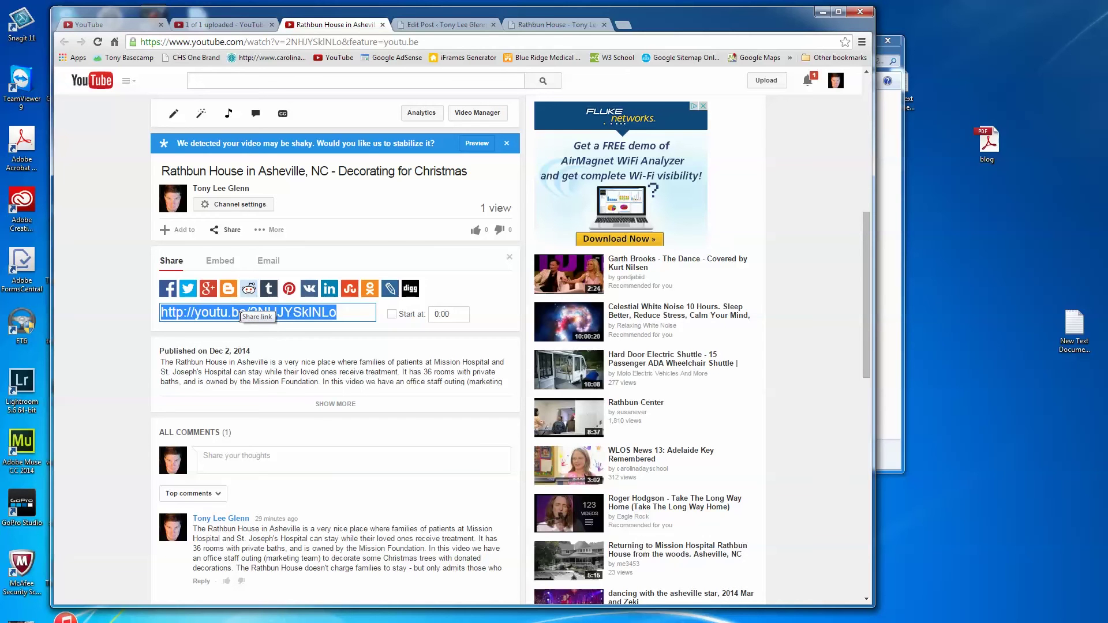
Paste the copied YouTube link into Video ID and trim it to 2NHJYSkINLo.
click(423, 26)
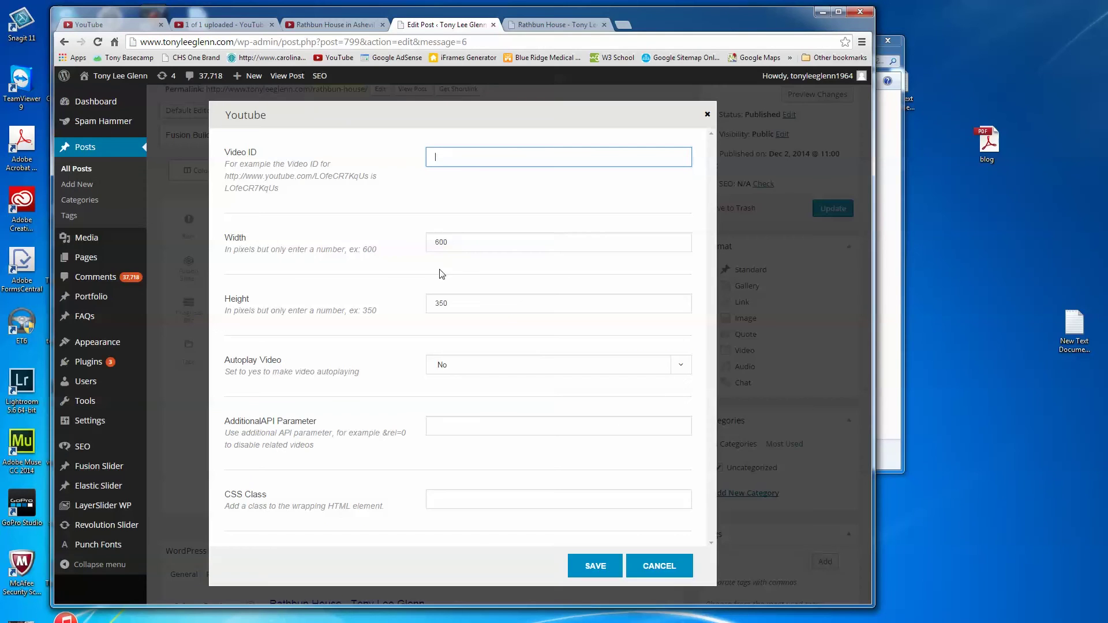
key(ctrl+v)
key(BackSpace)
key(BackSpace)
key(BackSpace)
key(BackSpace)
key(BackSpace)
key(BackSpace)
key(BackSpace)
key(BackSpace)
key(BackSpace)
key(BackSpace)
key(BackSpace)
key(BackSpace)
key(BackSpace)
key(BackSpace)
key(BackSpace)
key(BackSpace)
Look over the rendered Rathbun House post preview.
click(551, 25)
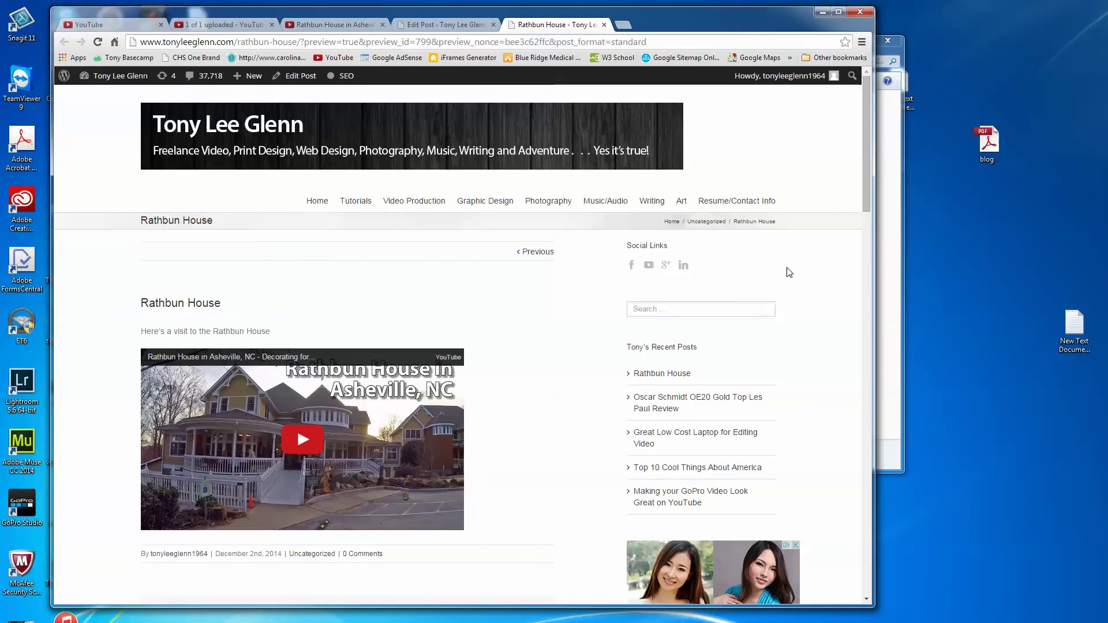
mouse_move(868, 195)
mouse_down()
mouse_move(860, 287)
mouse_move(860, 191)
mouse_up()
click(346, 24)
Get the video's embed code at a custom 500 × 281 size, then return to the post editor.
click(219, 260)
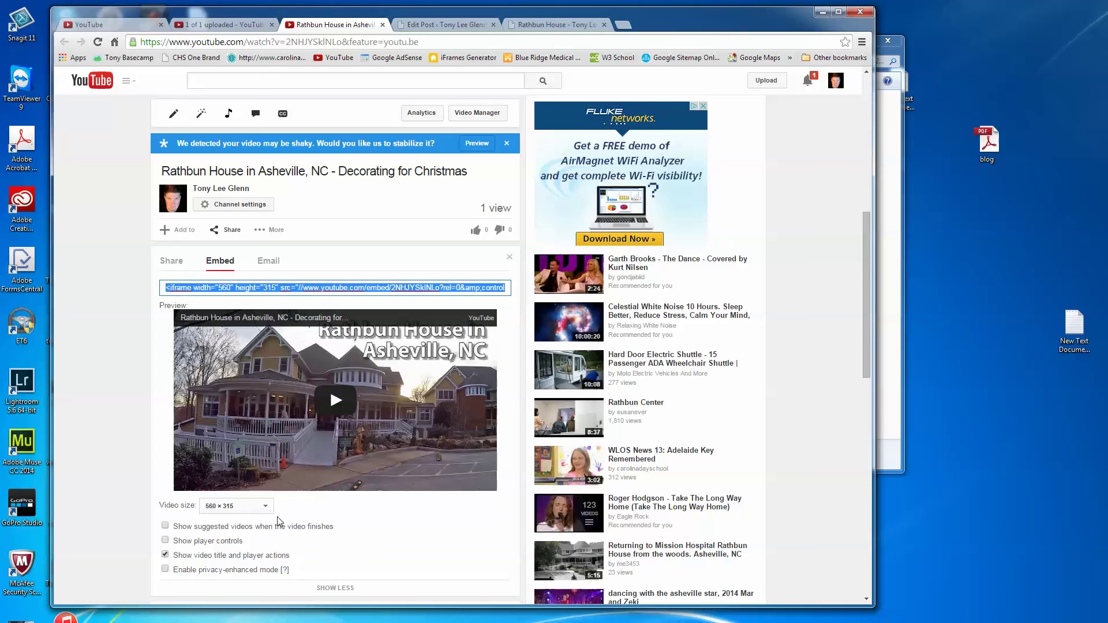
click(254, 506)
click(233, 557)
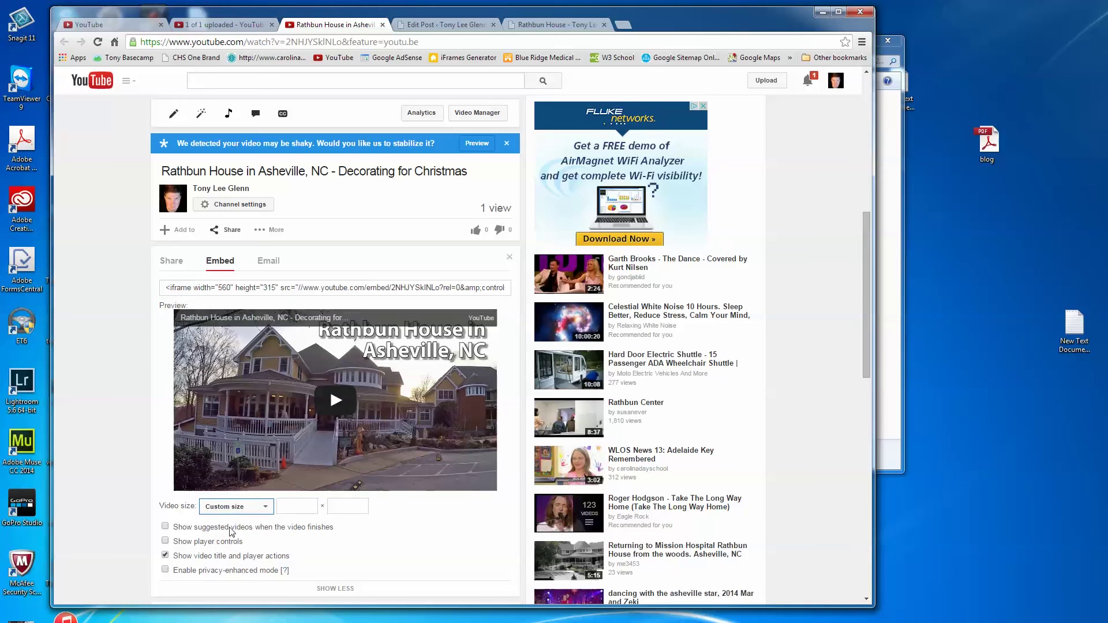
click(298, 509)
text(500)
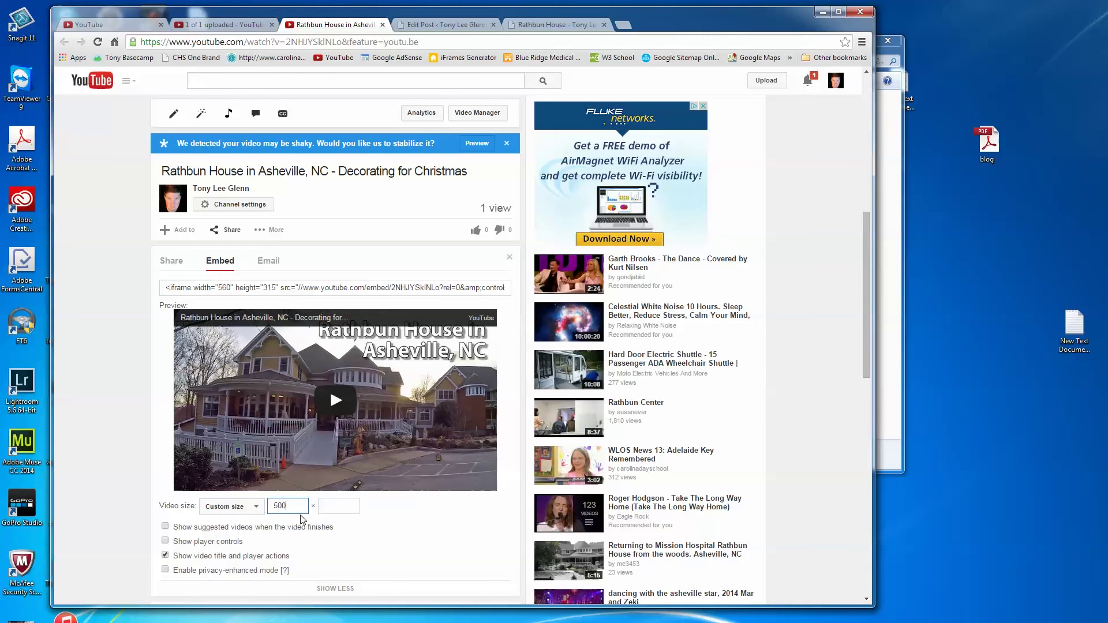
key(Tab)
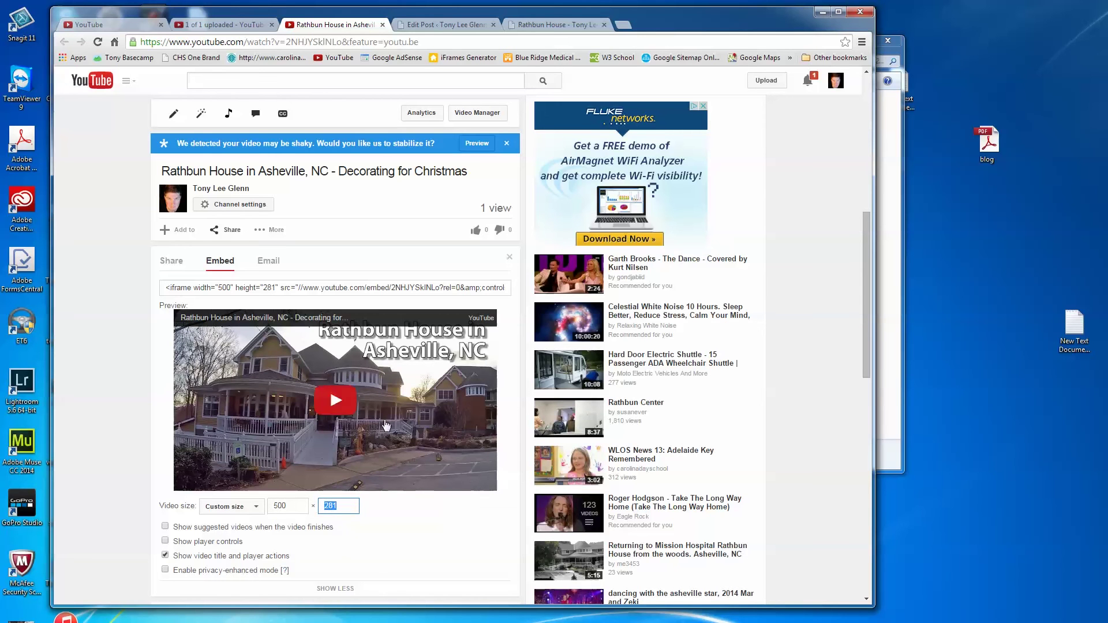
click(442, 23)
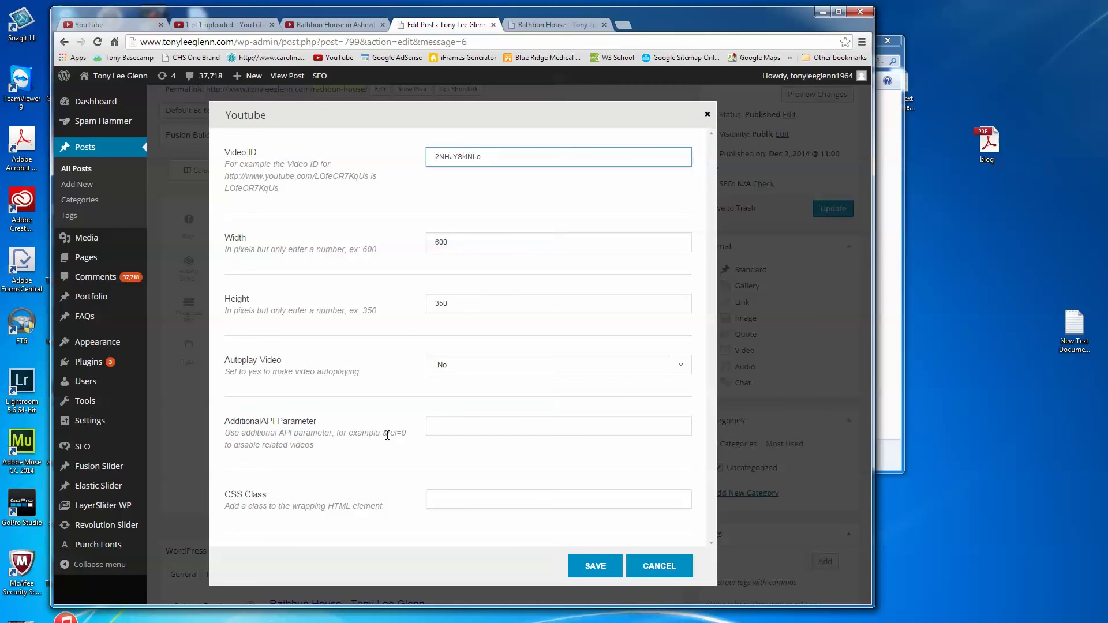
Enter &rel=0 as the Youtube element's additional API parameter and save the element.
click(468, 423)
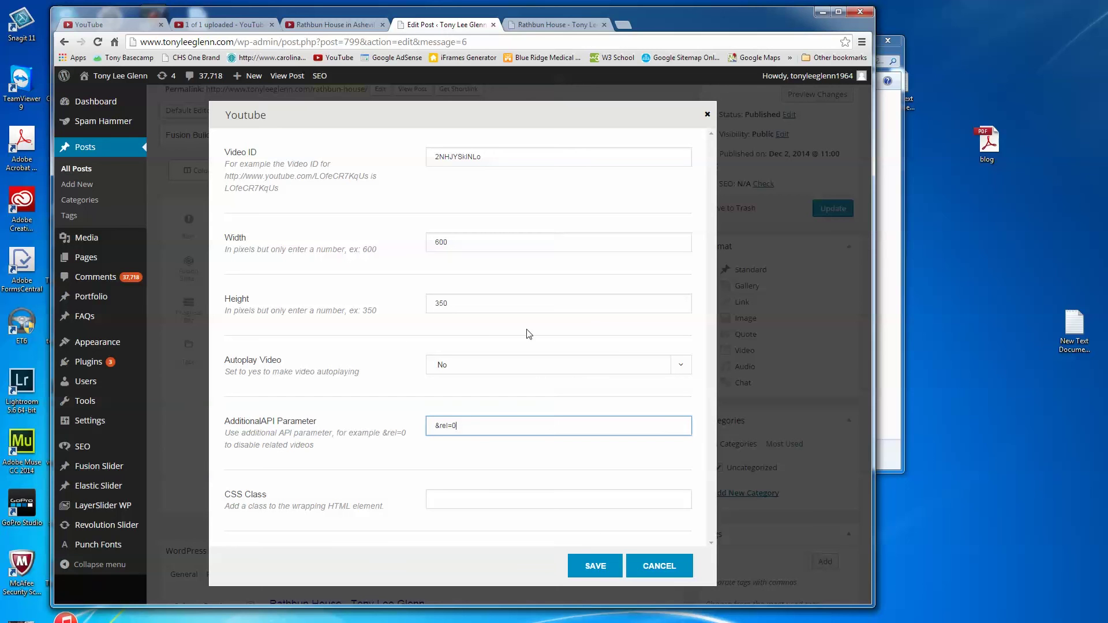
click(596, 570)
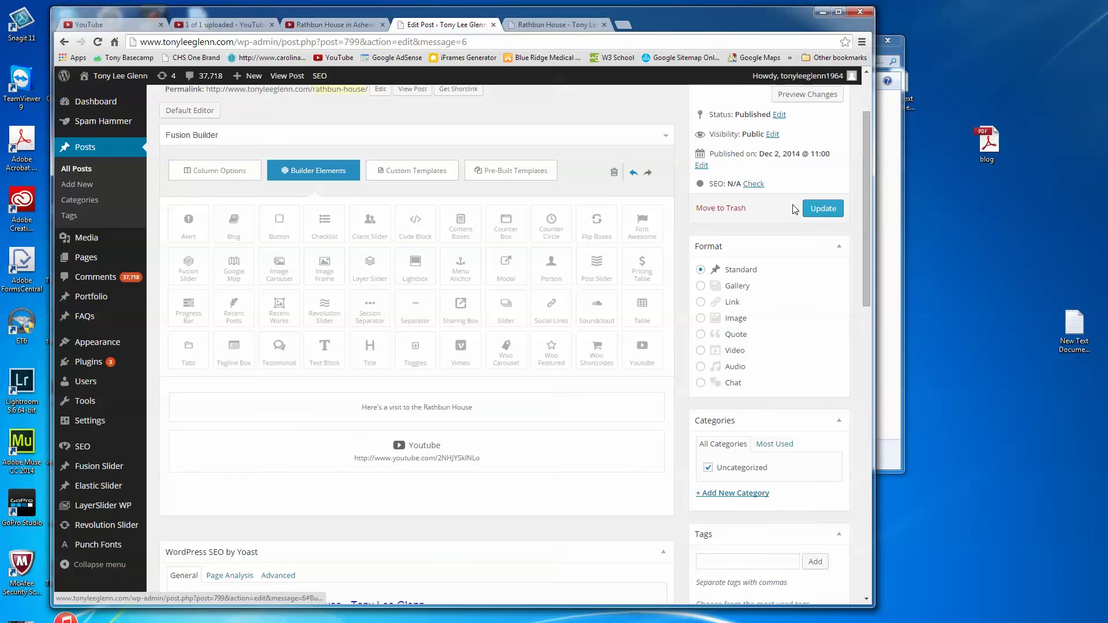
Update the Rathbun House post and view its refreshed preview.
click(821, 213)
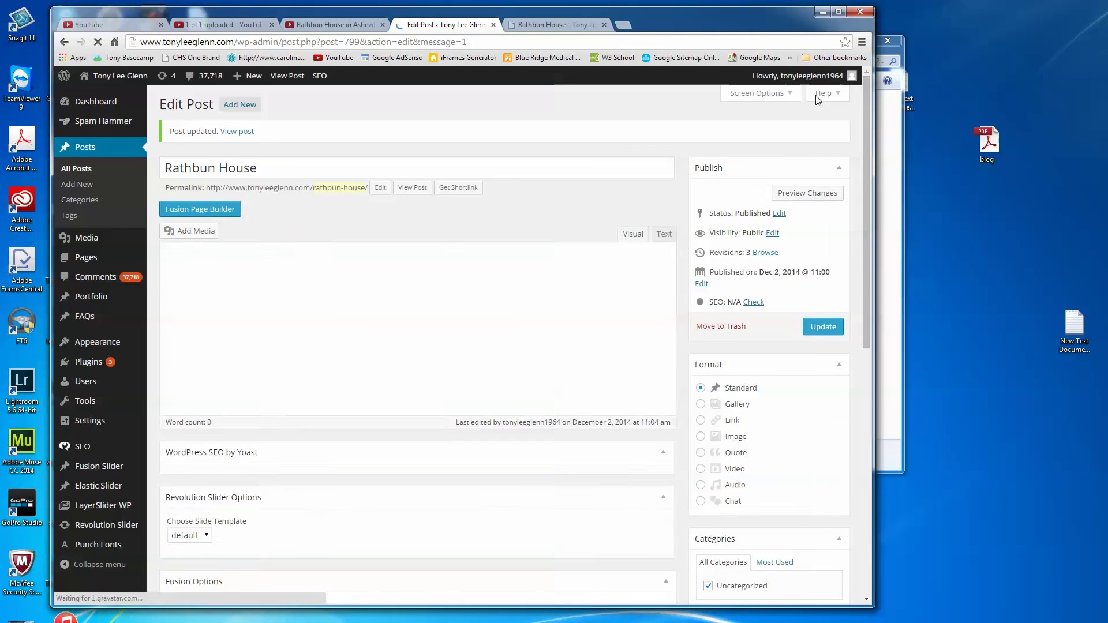
click(806, 199)
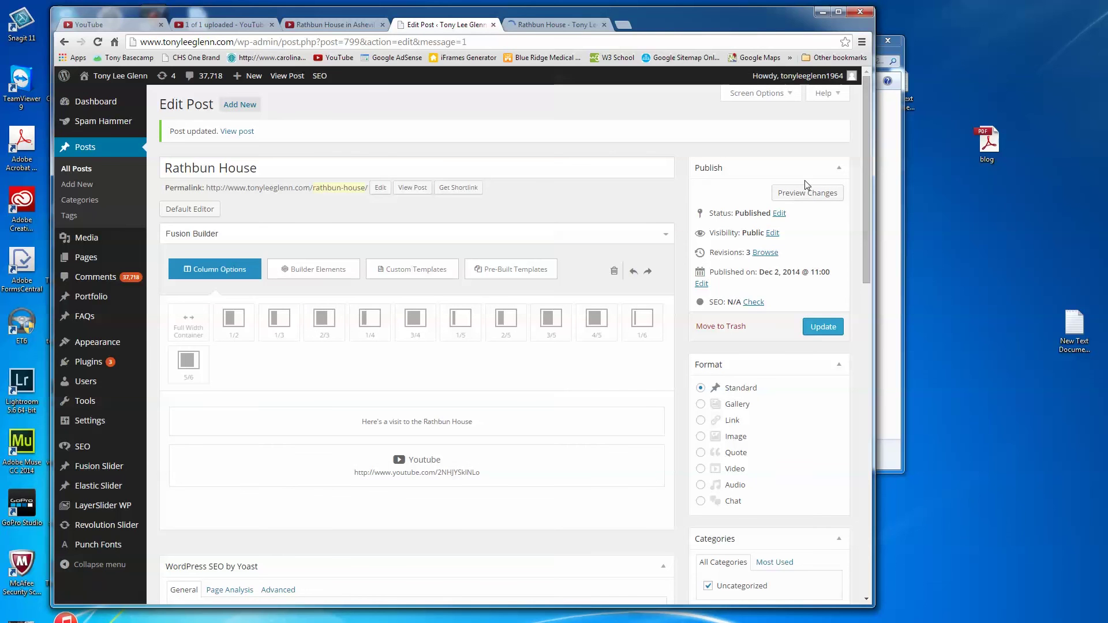
click(553, 25)
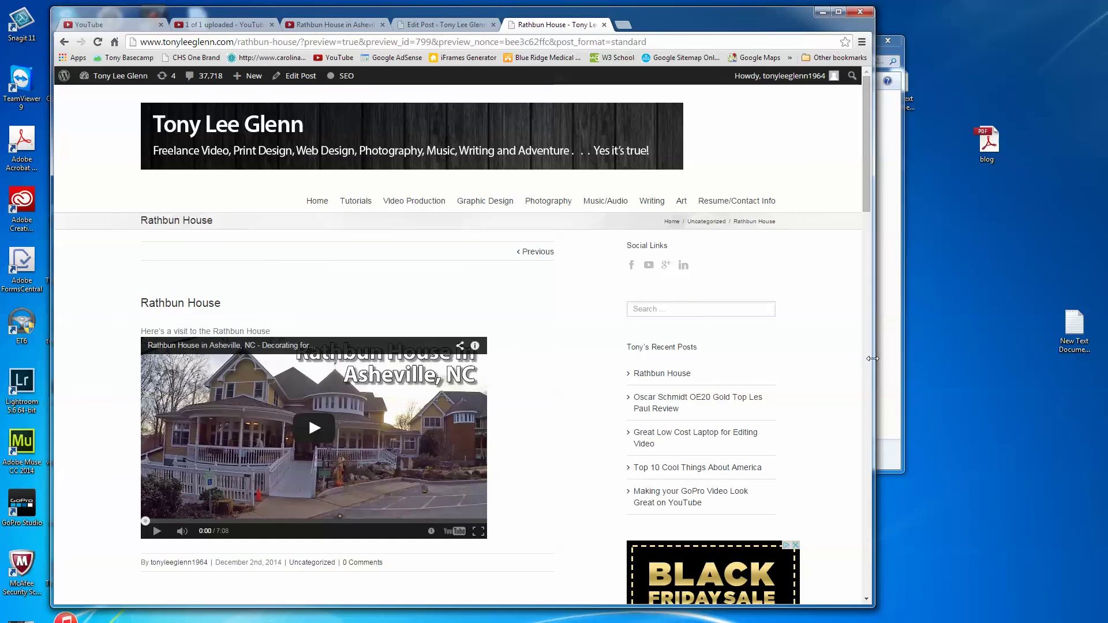
Shrink the preview to phone width, toggle the navigation menu, then widen back and return to the editor.
drag(873, 358, 290, 255)
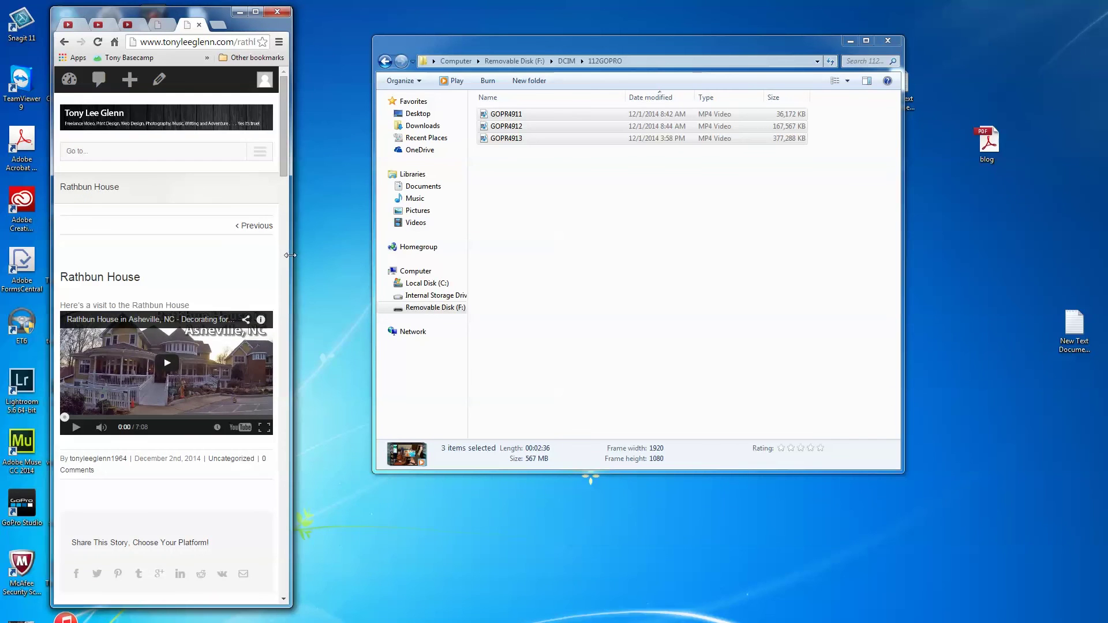
click(260, 153)
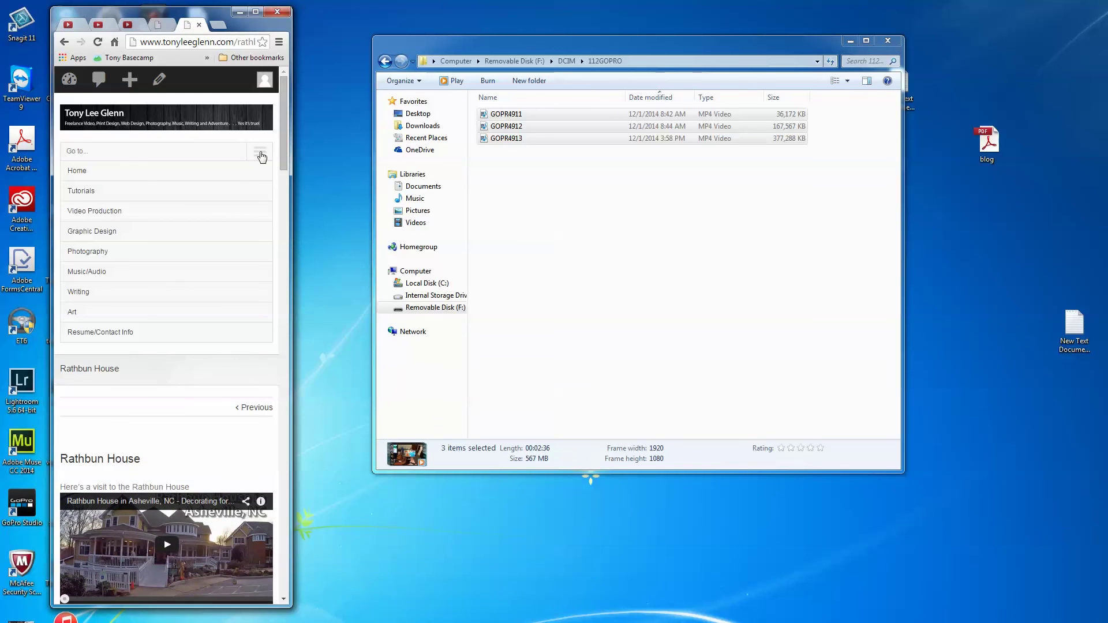
click(258, 152)
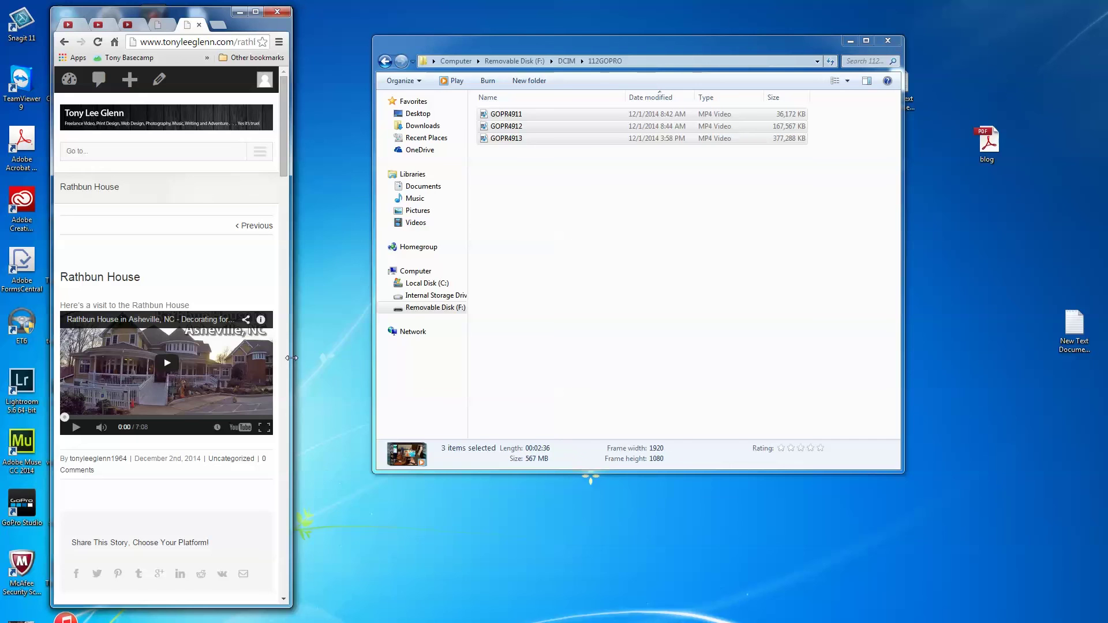
drag(292, 358, 558, 367)
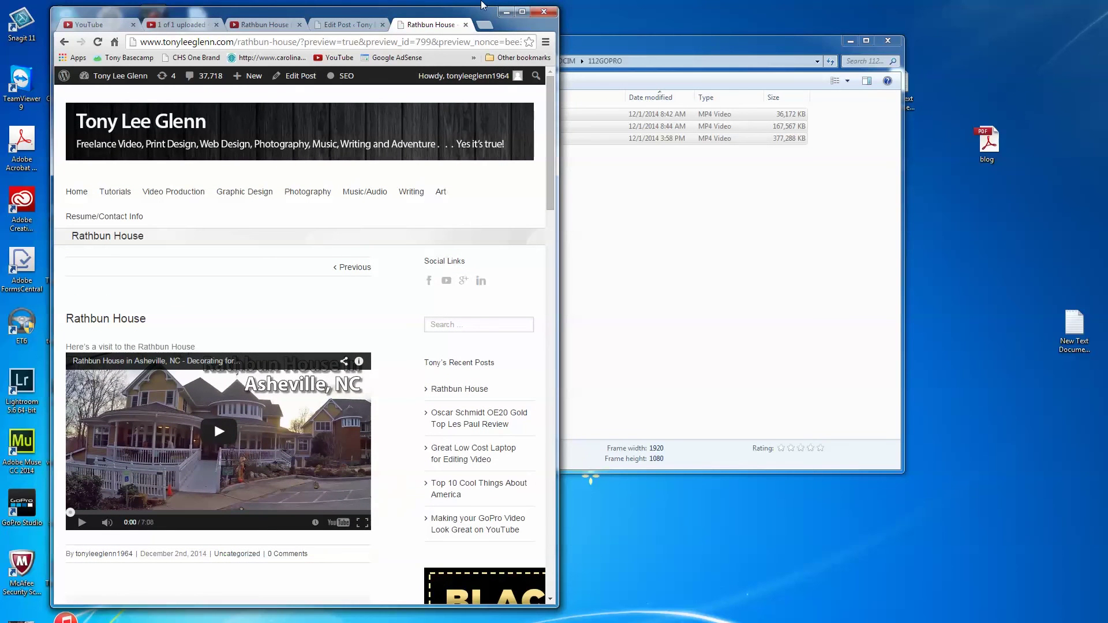
drag(559, 189, 710, 202)
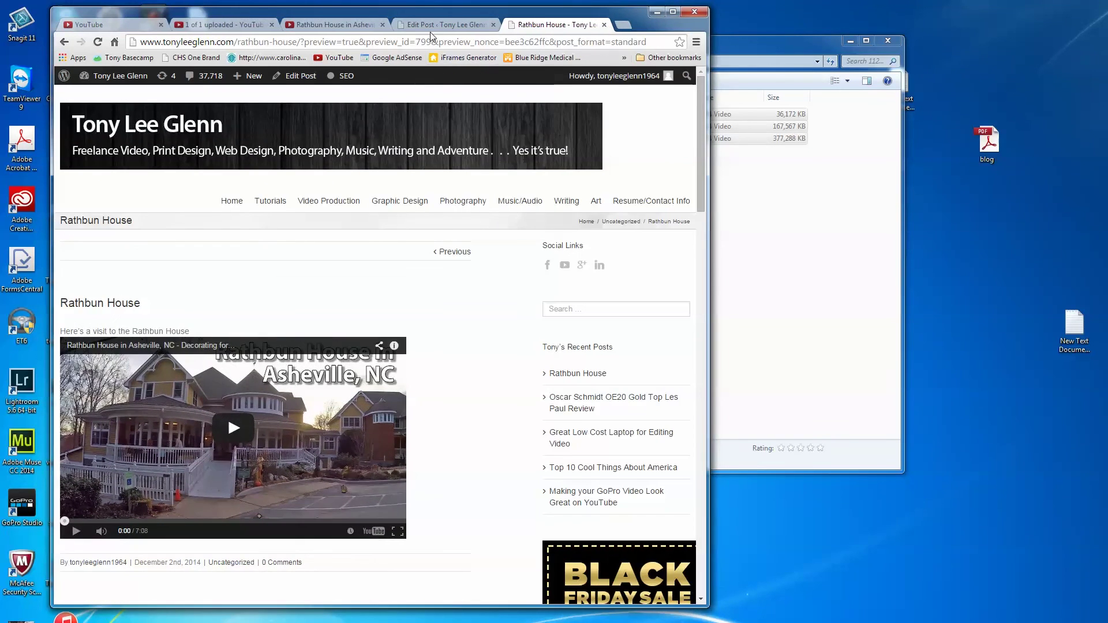
click(433, 25)
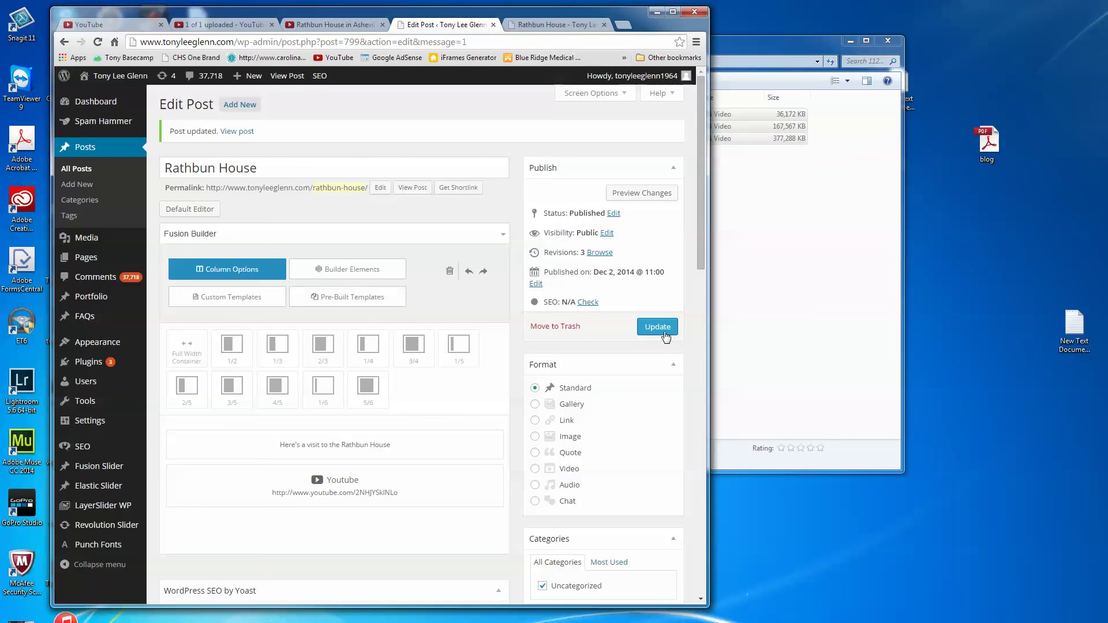
Widen the browser to full width and display the Fusion Builder elements grid.
drag(709, 328, 884, 327)
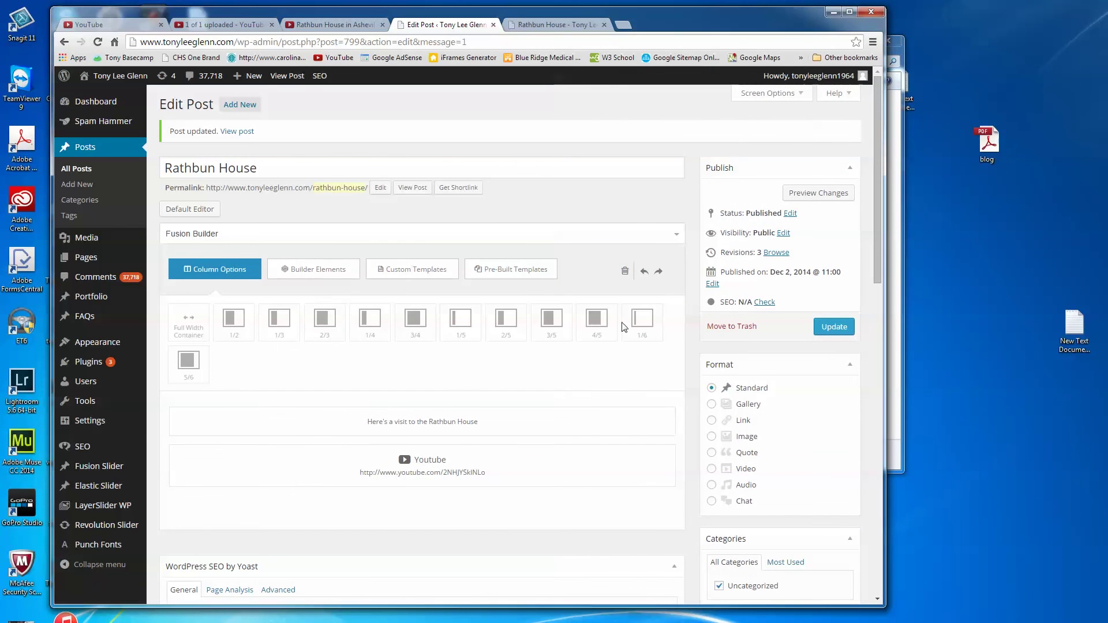
click(319, 274)
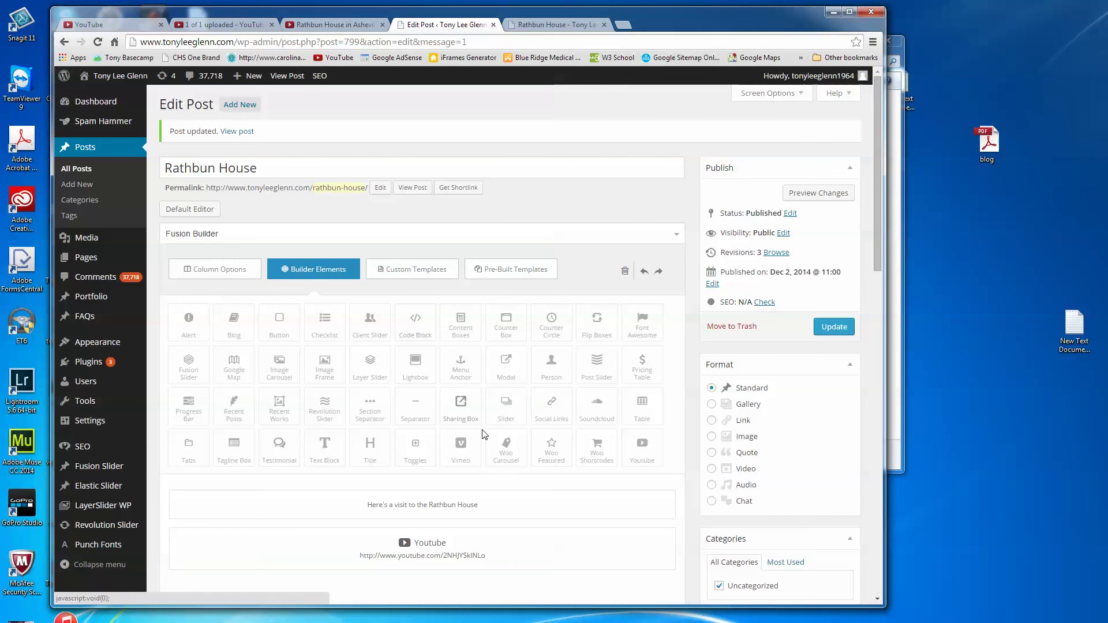